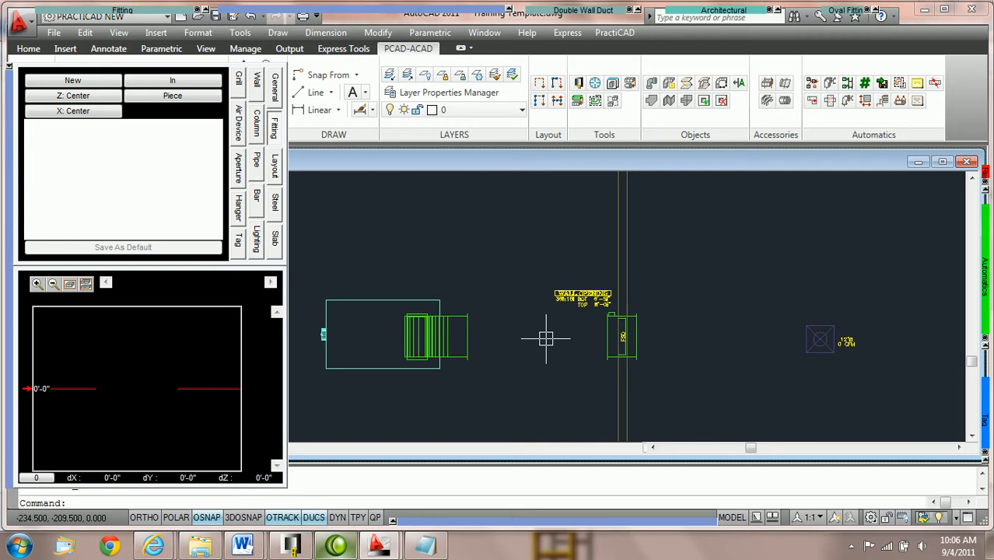
Step: Examine the duct fitting at the rectangular unit and the FSD damper in the wall opening
{"action": "scroll", "coordinate": [546, 338], "scroll_direction": "up", "scroll_amount": 2}
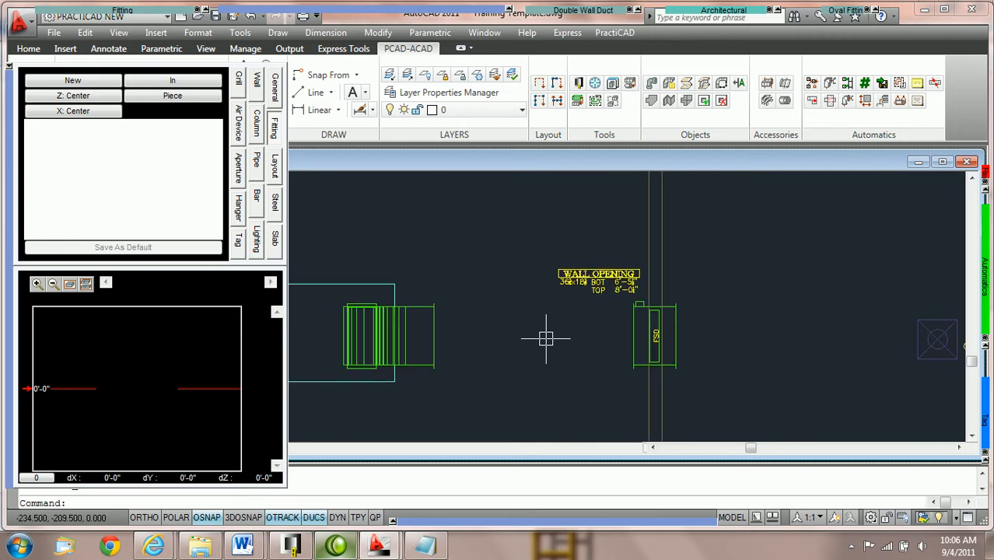
{"action": "middle_click_drag", "start_coordinate": [577, 336], "coordinate": [523, 317]}
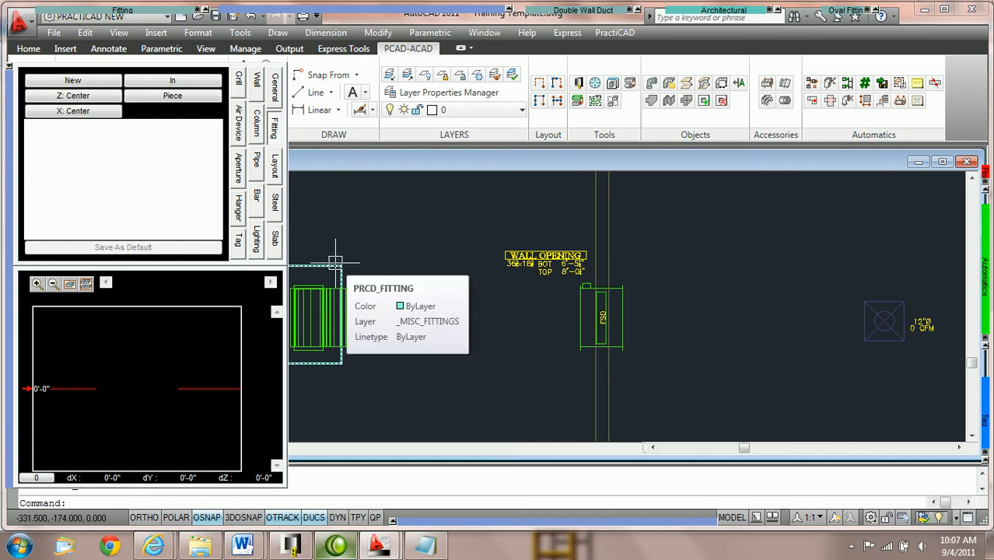
{"action": "left_click", "coordinate": [335, 262]}
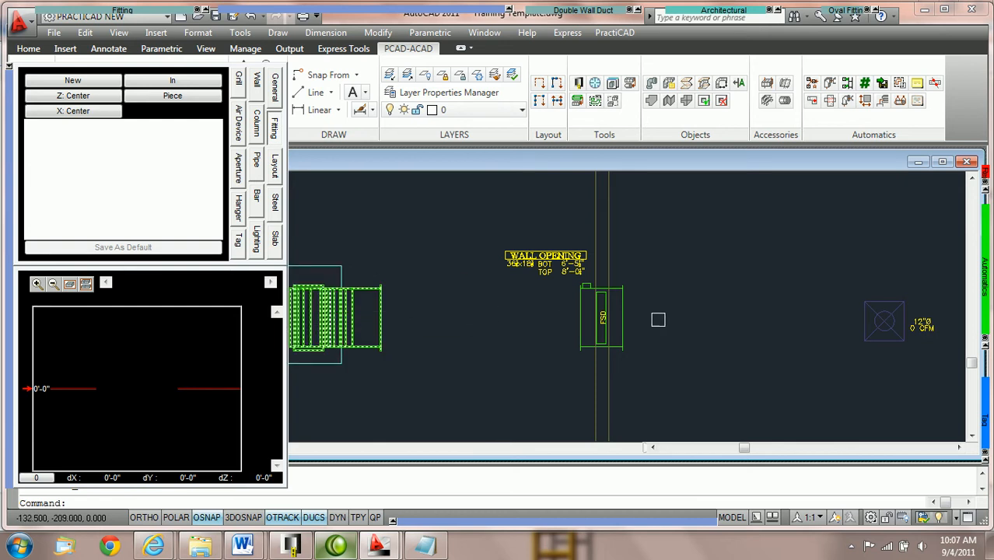
{"action": "key", "text": "Escape"}
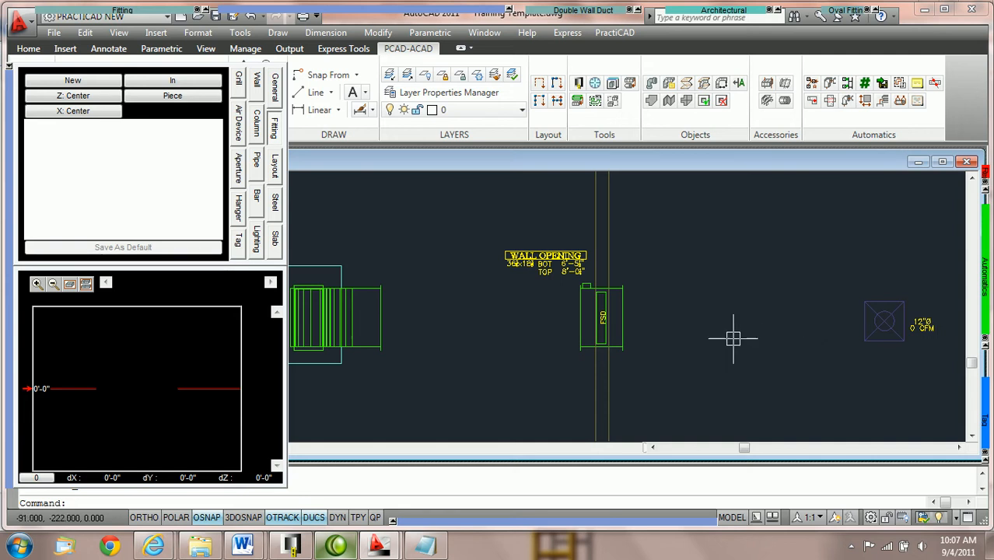
{"action": "scroll", "coordinate": [639, 356], "scroll_direction": "up", "scroll_amount": 2}
{"action": "scroll", "coordinate": [639, 355], "scroll_direction": "up", "scroll_amount": 1}
{"action": "scroll", "coordinate": [659, 292], "scroll_direction": "down", "scroll_amount": 2}
{"action": "scroll", "coordinate": [661, 294], "scroll_direction": "up", "scroll_amount": 2}
{"action": "middle_click_drag", "start_coordinate": [657, 285], "coordinate": [666, 304]}
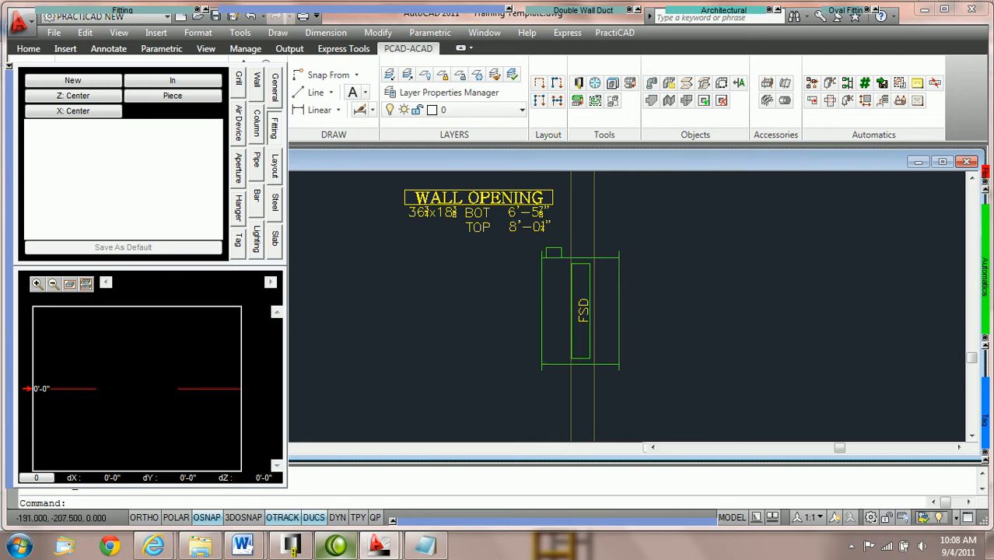
{"action": "scroll", "coordinate": [512, 310], "scroll_direction": "up", "scroll_amount": 2}
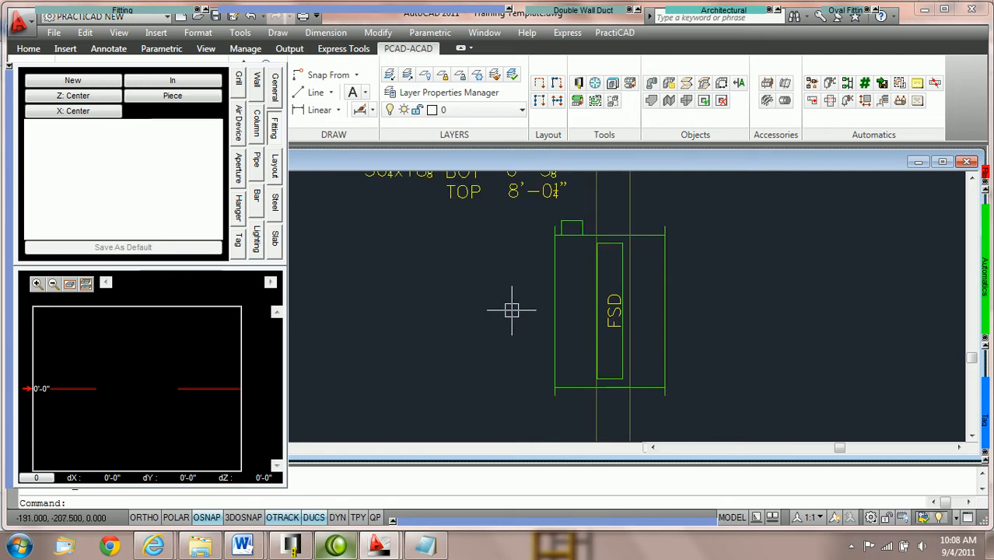
Step: Select the FSD damper in the wall and inspect its In and Out 1 connection ends
{"action": "left_click", "coordinate": [553, 313]}
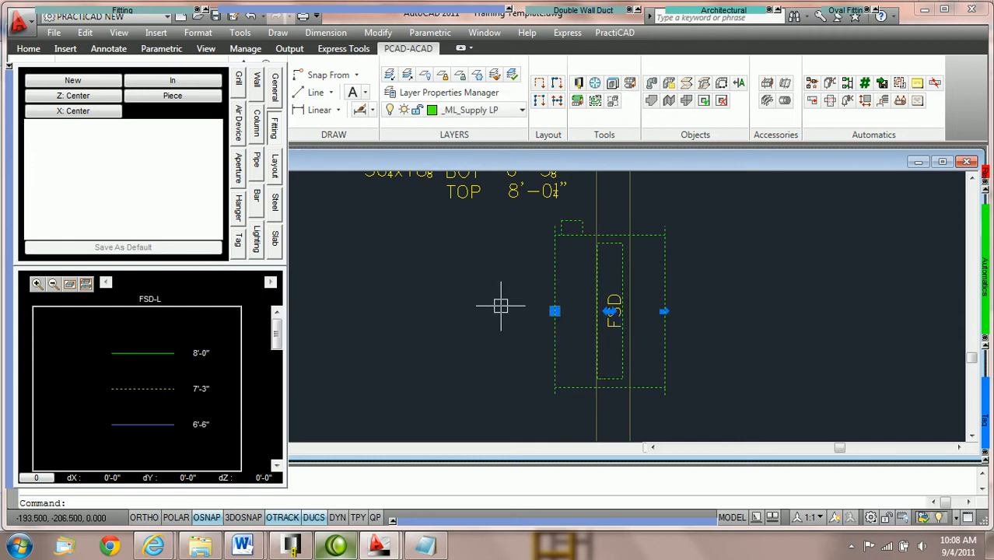
{"action": "scroll", "coordinate": [523, 310], "scroll_direction": "up", "scroll_amount": 2}
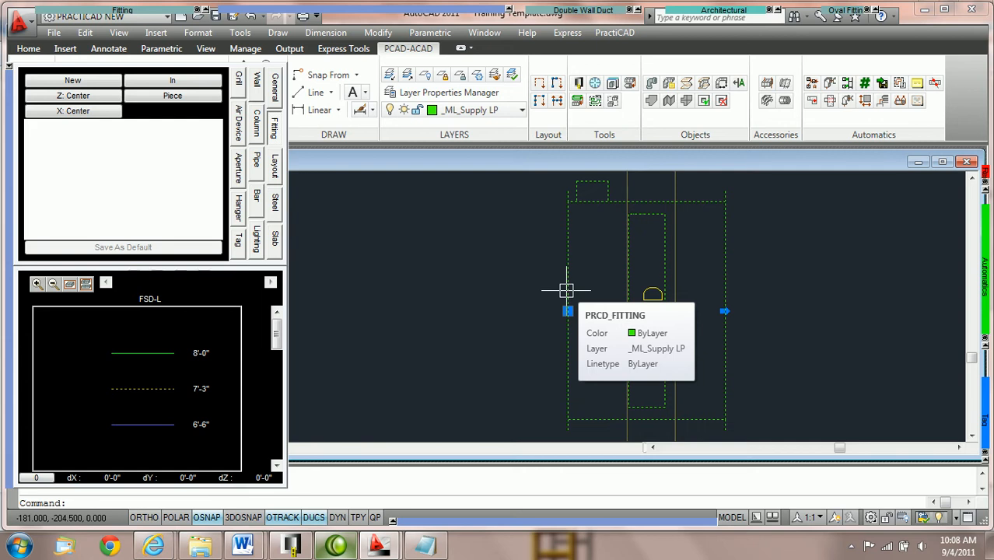
{"action": "left_click", "coordinate": [173, 83]}
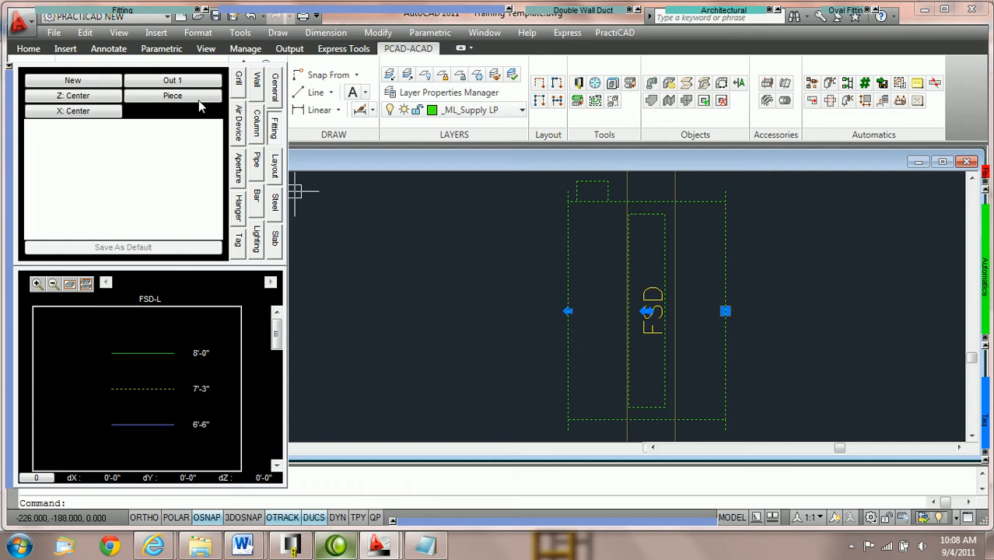
{"action": "left_click", "coordinate": [177, 82]}
{"action": "left_click", "coordinate": [176, 82]}
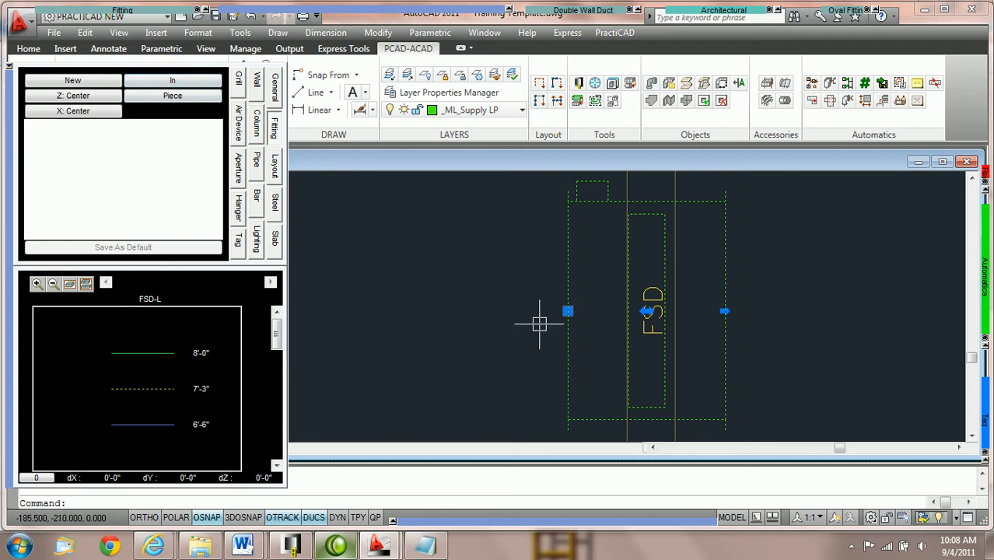
{"action": "scroll", "coordinate": [541, 322], "scroll_direction": "down", "scroll_amount": 1}
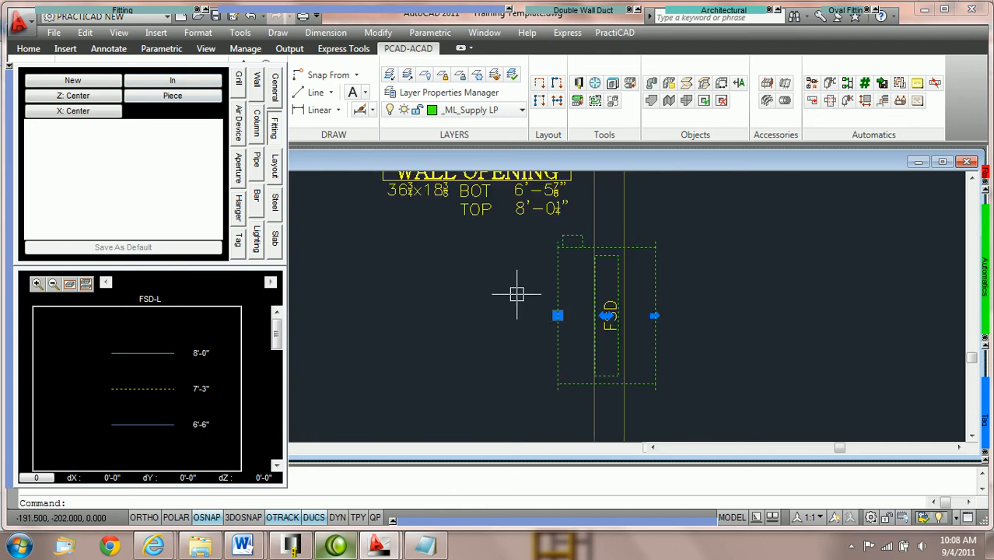
{"action": "key", "text": "Escape"}
{"action": "scroll", "coordinate": [515, 293], "scroll_direction": "down", "scroll_amount": 1}
{"action": "middle_click_drag", "start_coordinate": [645, 300], "coordinate": [690, 305]}
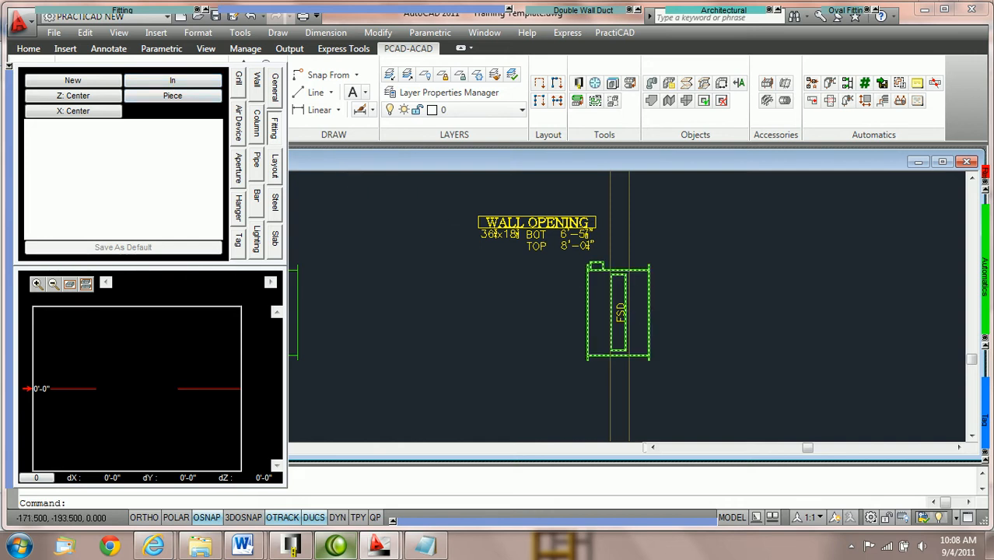
Step: Use In as the connection end and attach a 36 x 18, 56-long Rectangular Straight Duct to the FSD damper's right side
{"action": "left_click", "coordinate": [181, 83]}
{"action": "left_click", "coordinate": [174, 81]}
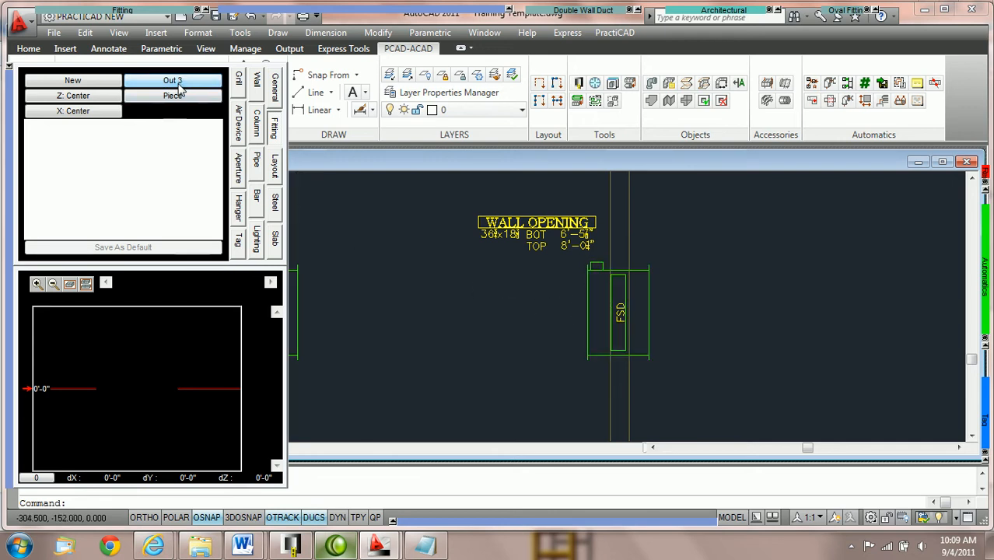
{"action": "left_click", "coordinate": [178, 94]}
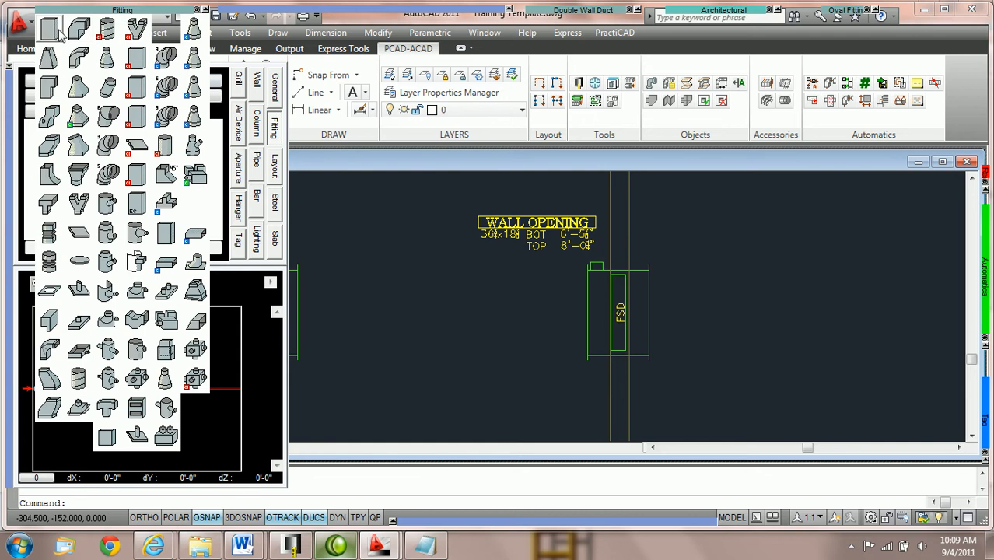
{"action": "left_click", "coordinate": [58, 28]}
{"action": "left_click", "coordinate": [164, 125]}
{"action": "type", "text": "26"}
{"action": "key", "text": "Return"}
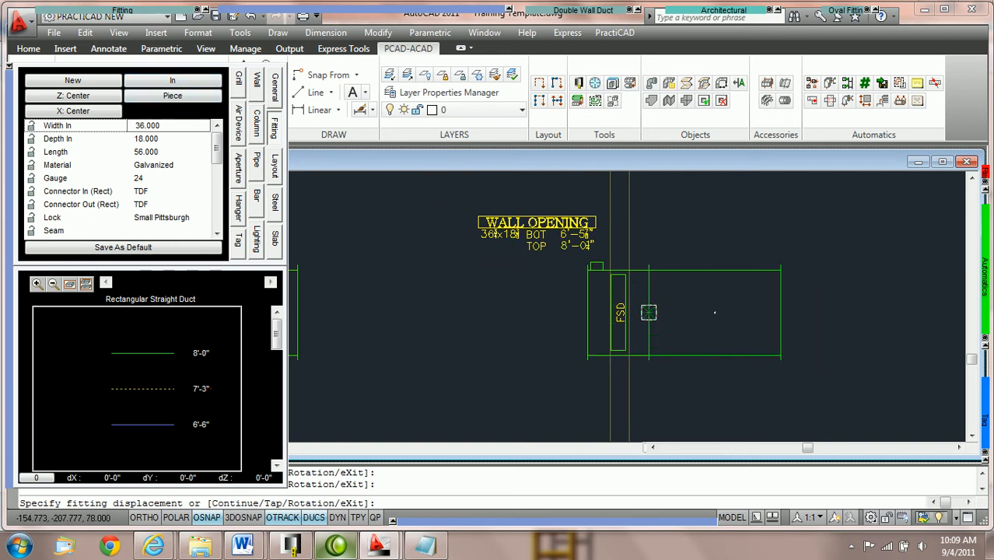
{"action": "left_click", "coordinate": [649, 311]}
{"action": "left_click", "coordinate": [695, 320]}
Step: Extend the run right of the FSD damper with two more 56-long straight ducts toward the ceiling diffuser
{"action": "middle_click_drag", "start_coordinate": [698, 322], "coordinate": [476, 322]}
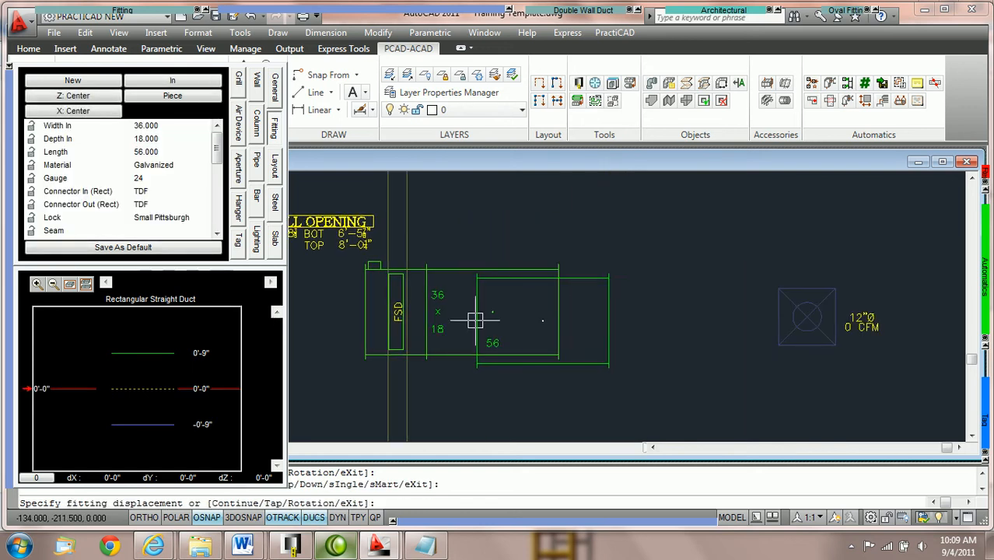
{"action": "left_click", "coordinate": [626, 314]}
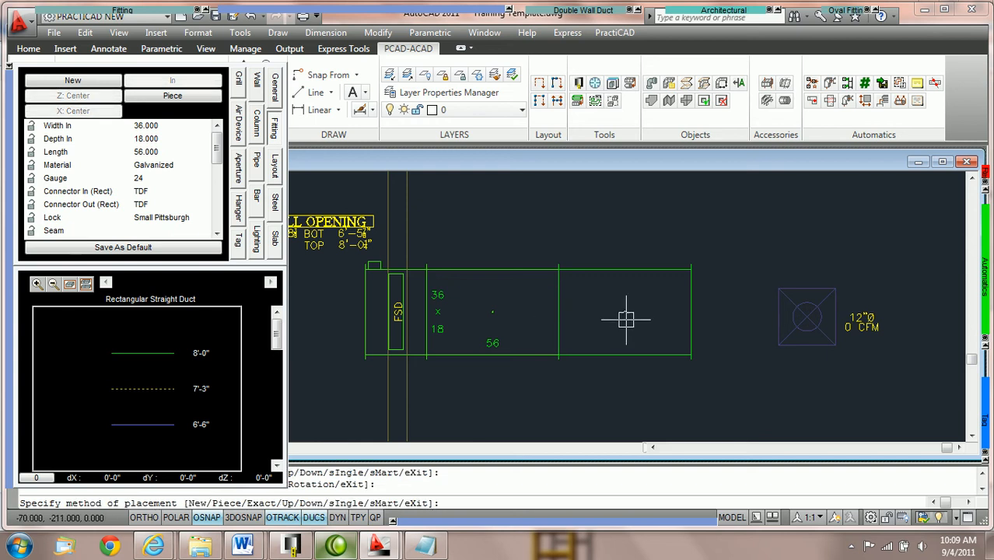
{"action": "left_click", "coordinate": [691, 311]}
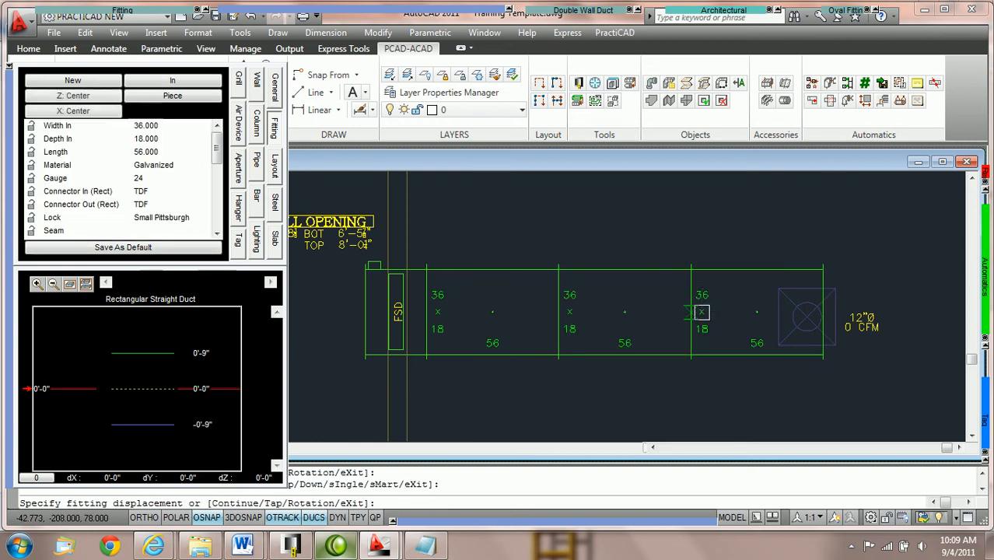
Step: Change the connection end to Out 1 and attach a 36-wide, 56-long straight duct to the FSD damper's left side
{"action": "middle_click_drag", "start_coordinate": [543, 328], "coordinate": [684, 325]}
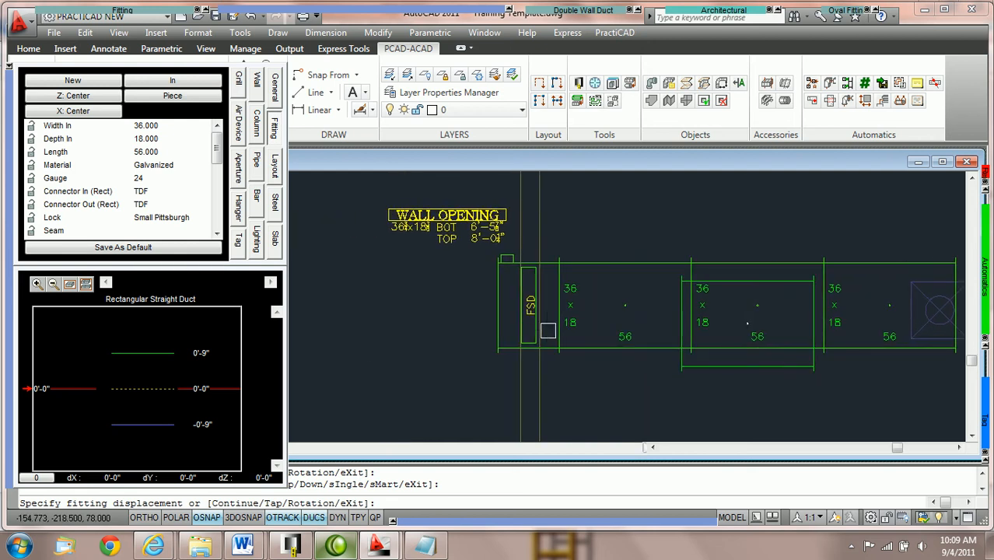
{"action": "middle_click_drag", "start_coordinate": [498, 325], "coordinate": [632, 325]}
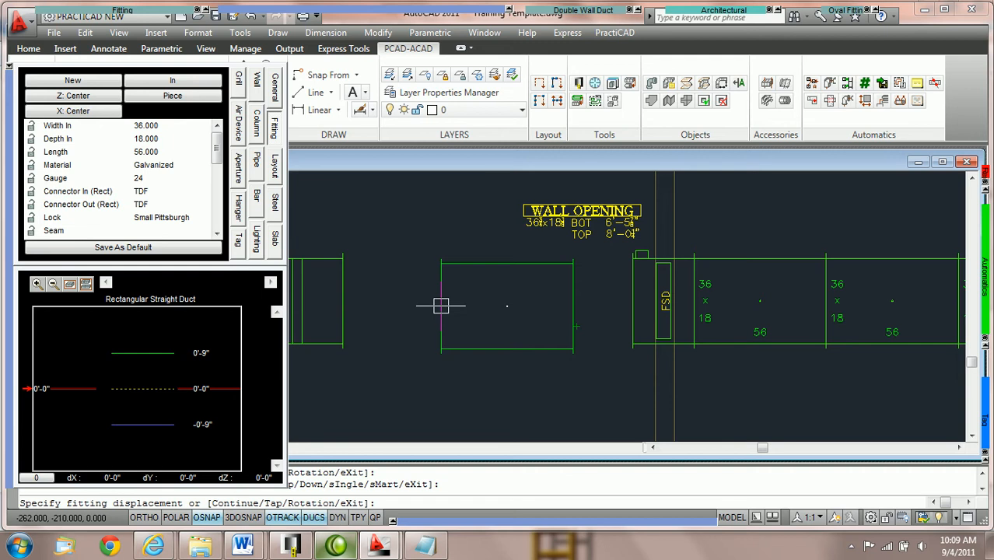
{"action": "left_click", "coordinate": [189, 87]}
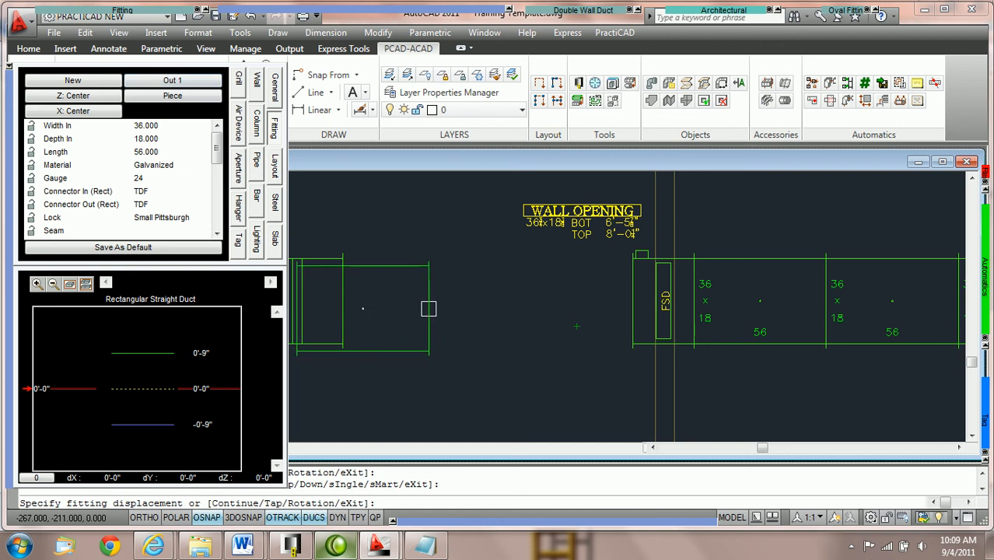
{"action": "left_click", "coordinate": [156, 126]}
{"action": "type", "text": "28"}
{"action": "key", "text": "Return"}
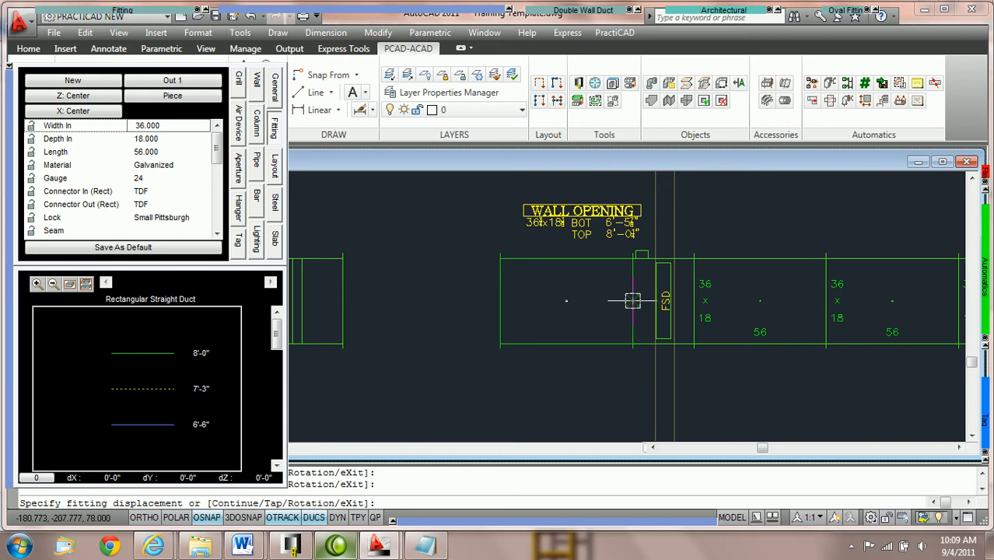
{"action": "left_click", "coordinate": [632, 300]}
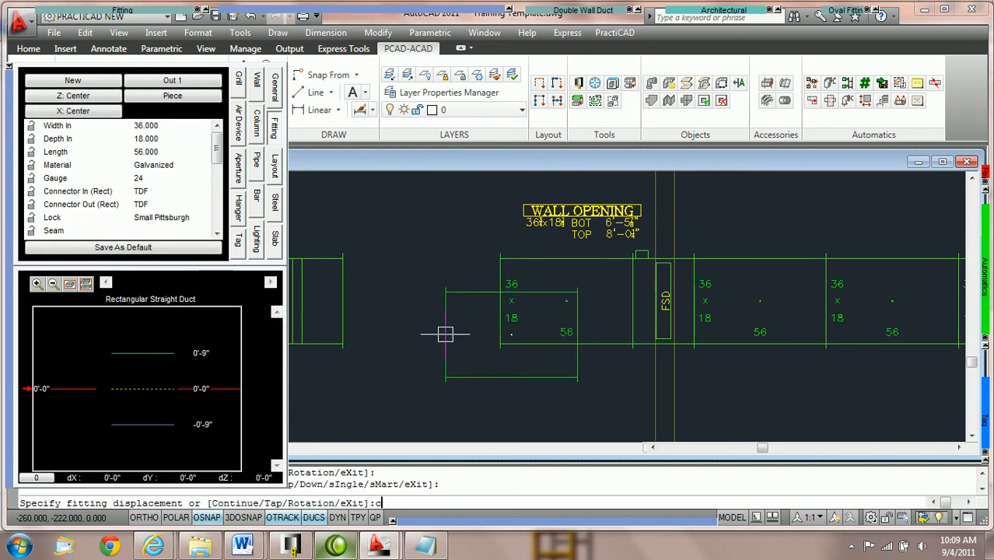
Step: Continue the run with another 56-long duct and fill the remaining gap to the unit's fitting with an Exact-length piece
{"action": "key", "text": "Return"}
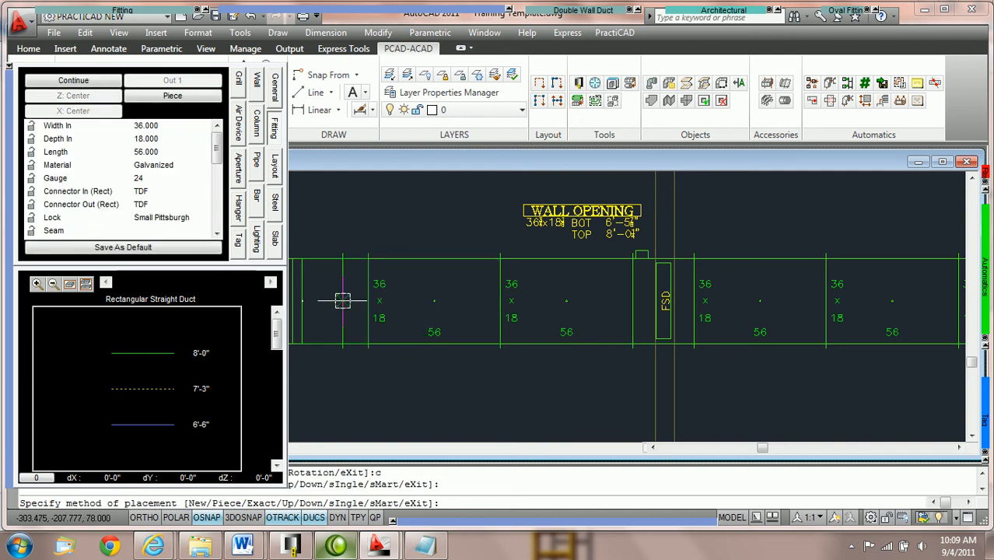
{"action": "type", "text": "e"}
{"action": "key", "text": "Return"}
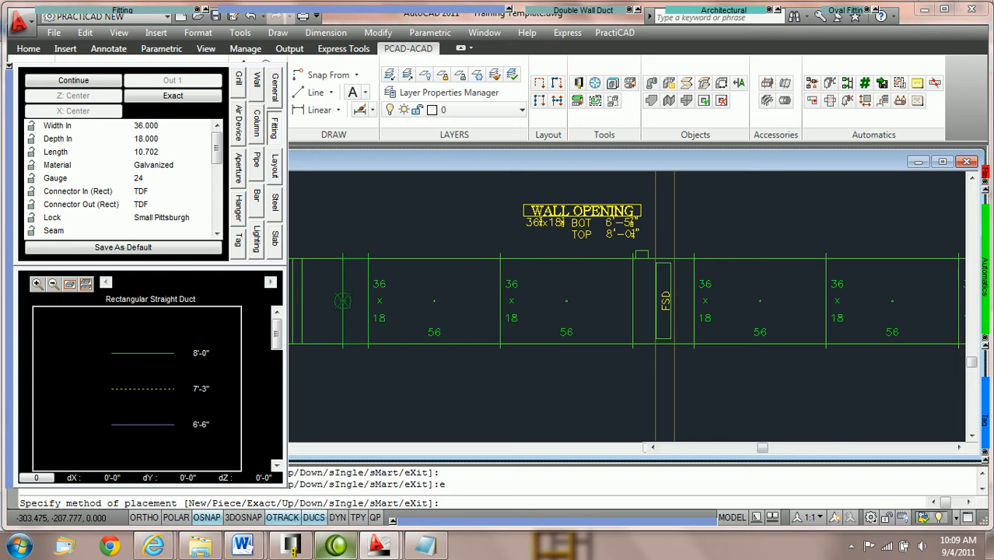
{"action": "key", "text": "Escape"}
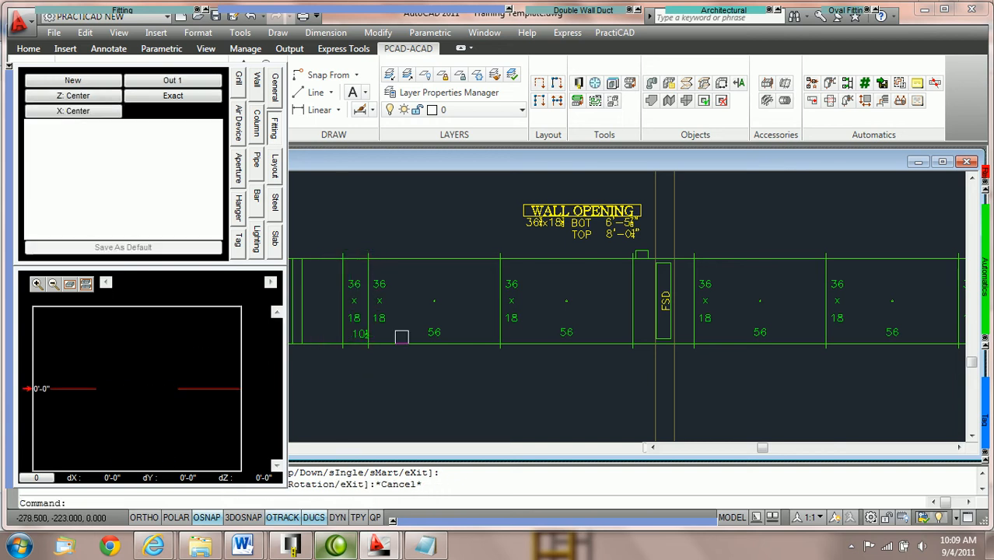
Step: Delete the three straight ducts between the unit's fitting and the FSD damper
{"action": "scroll", "coordinate": [422, 357], "scroll_direction": "down", "scroll_amount": 3}
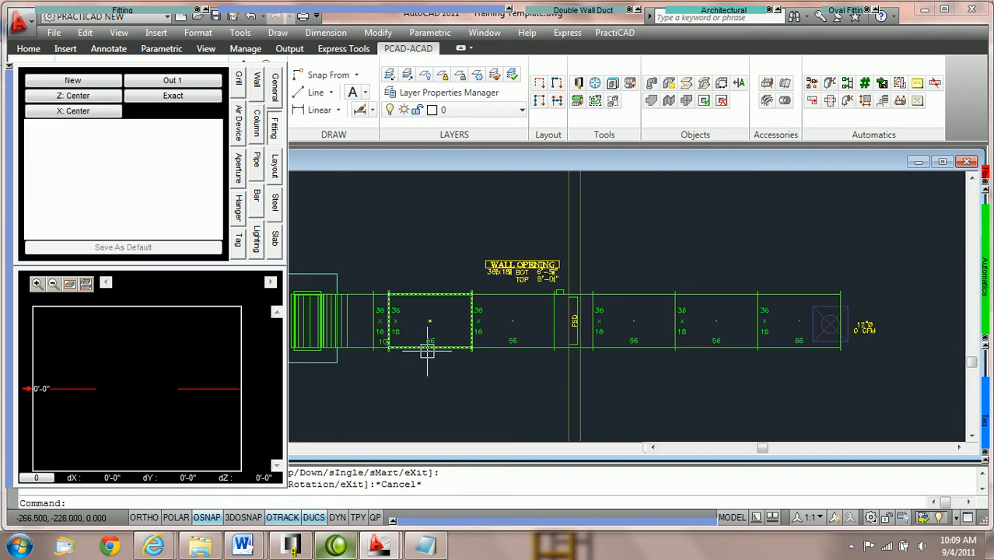
{"action": "scroll", "coordinate": [427, 352], "scroll_direction": "up", "scroll_amount": 3}
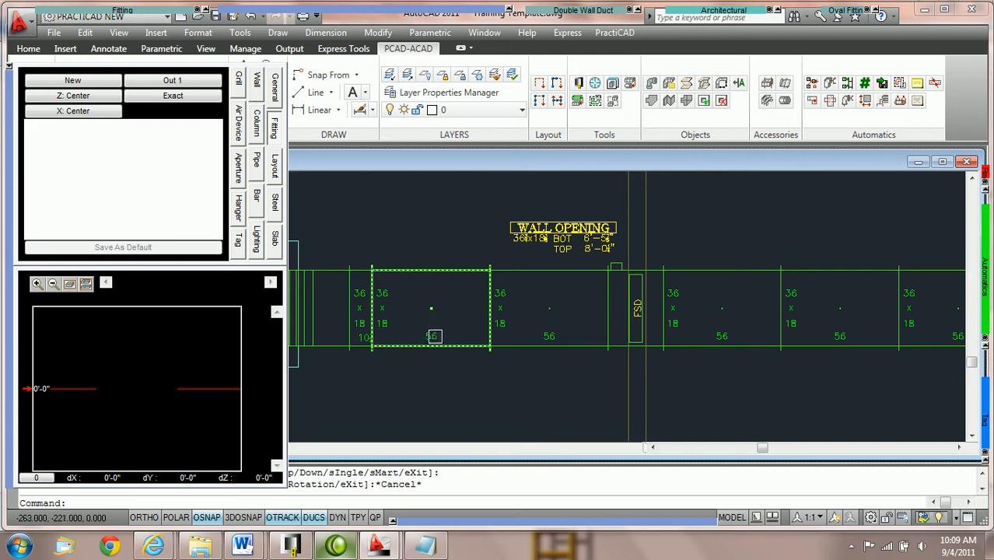
{"action": "key", "text": "Escape"}
{"action": "left_click", "coordinate": [517, 373]}
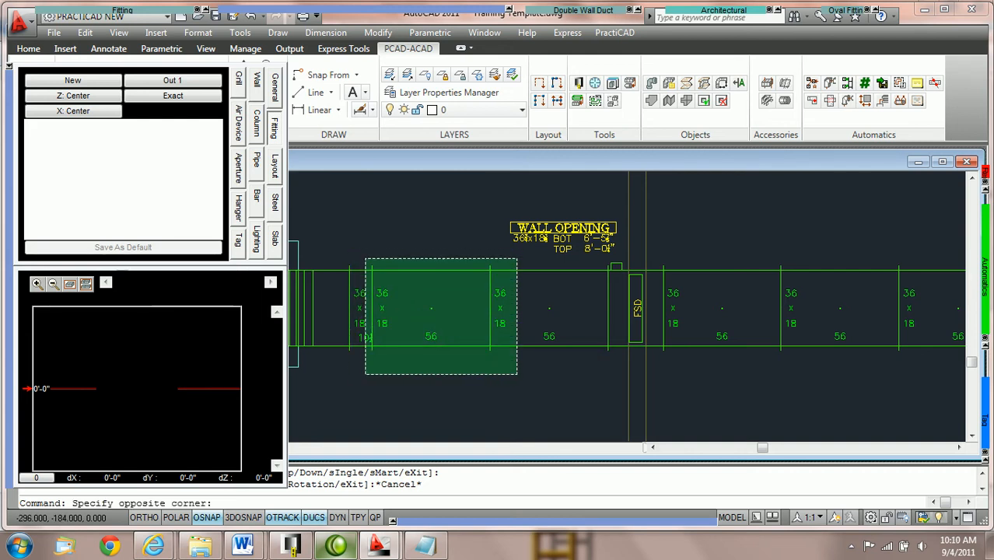
{"action": "left_click", "coordinate": [365, 258]}
{"action": "key", "text": "Delete"}
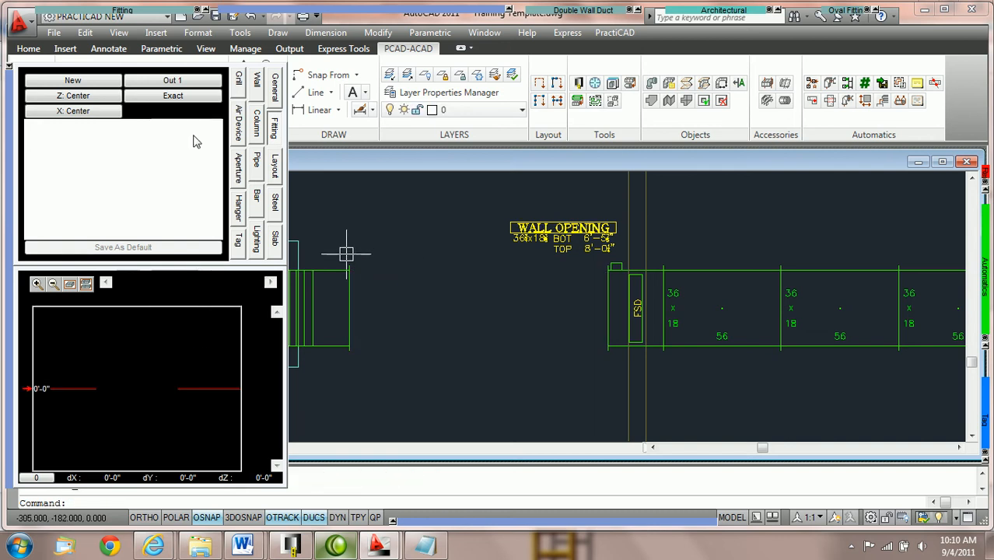
{"action": "left_click", "coordinate": [174, 82]}
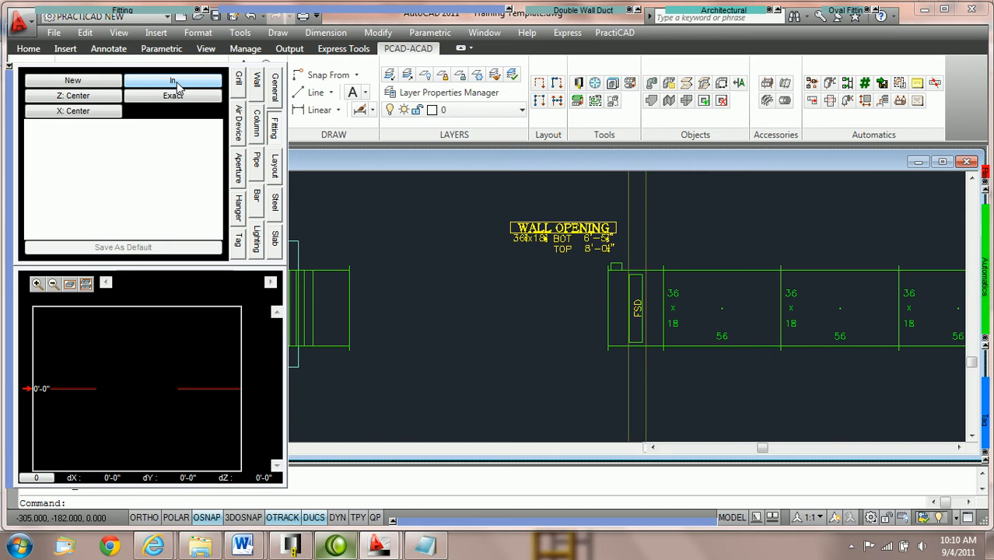
{"action": "left_click", "coordinate": [85, 23]}
{"action": "left_click", "coordinate": [40, 35]}
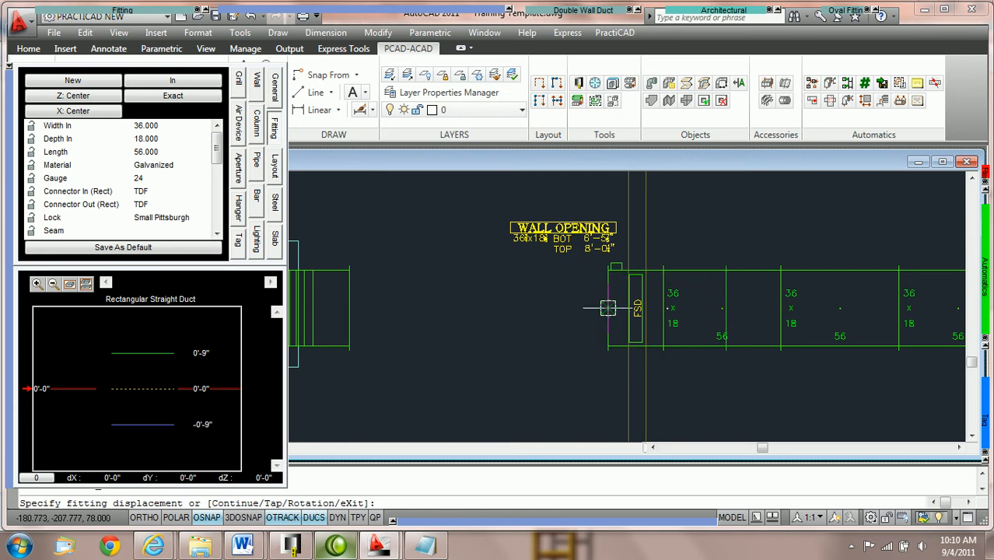
{"action": "left_click", "coordinate": [607, 308]}
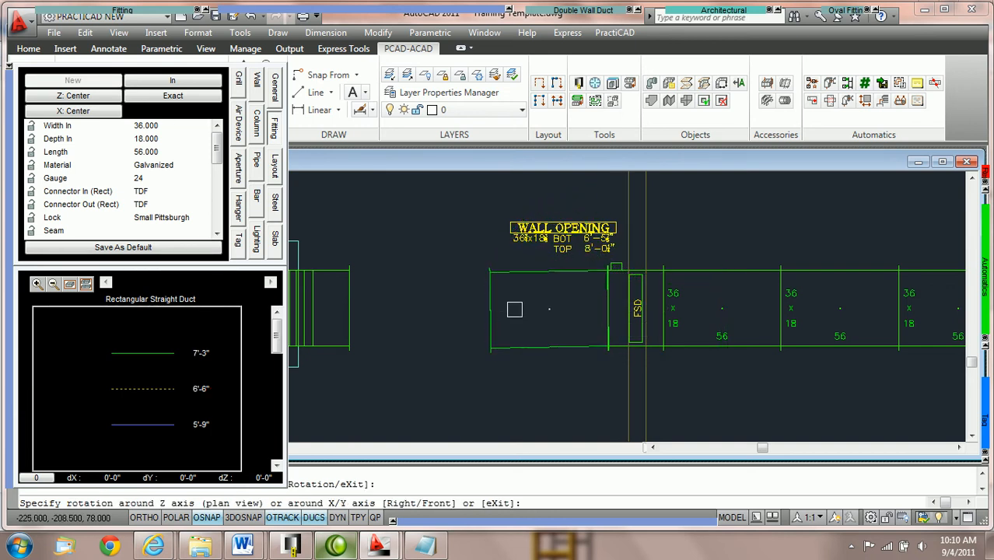
{"action": "key", "text": "F10"}
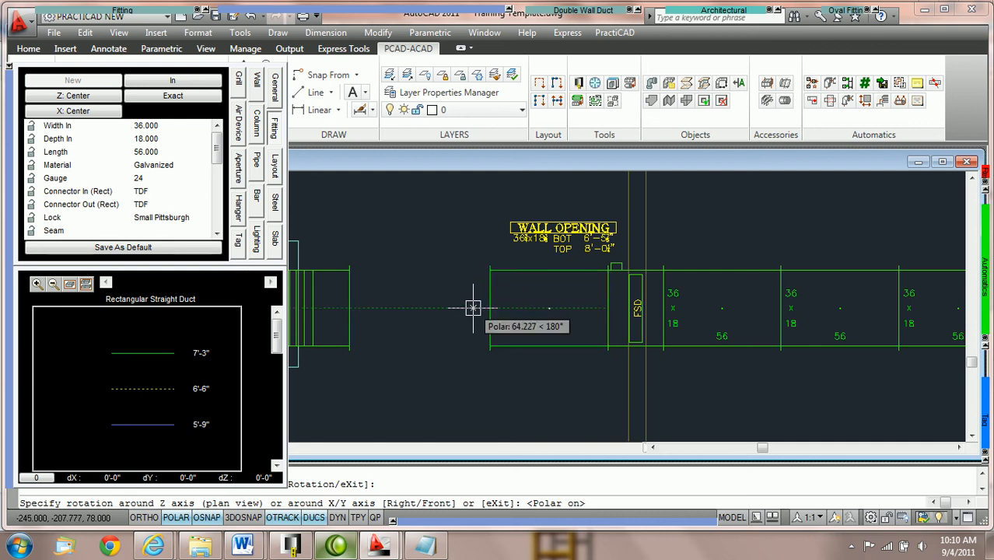
{"action": "left_click", "coordinate": [472, 308]}
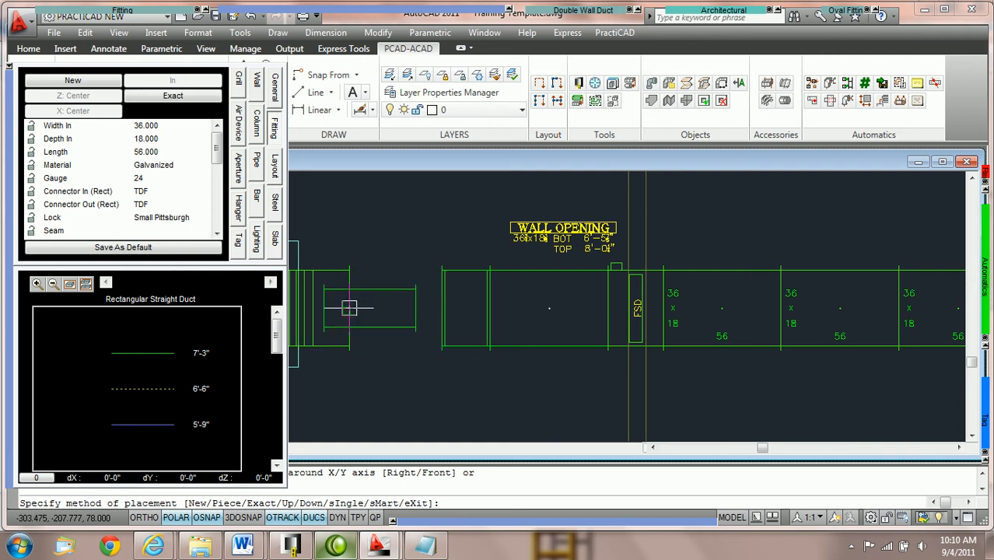
{"action": "key", "text": "Escape"}
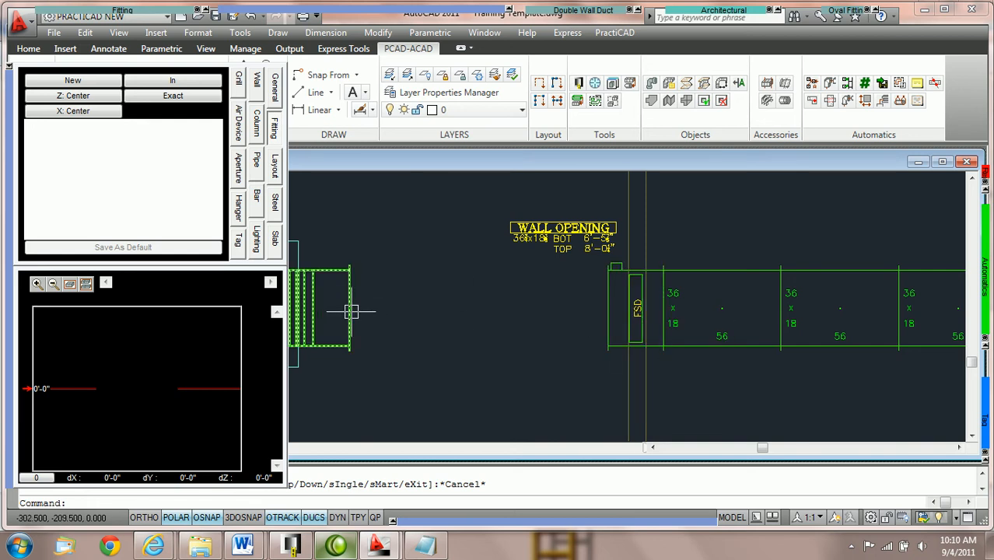
Step: Fill the gap between the FSD damper's left side and the unit's elbow with 36x18 straight duct, using Out 1 and Exact placement
{"action": "mouse_move", "coordinate": [78, 13]}
{"action": "left_click", "coordinate": [60, 28]}
{"action": "left_click", "coordinate": [173, 82]}
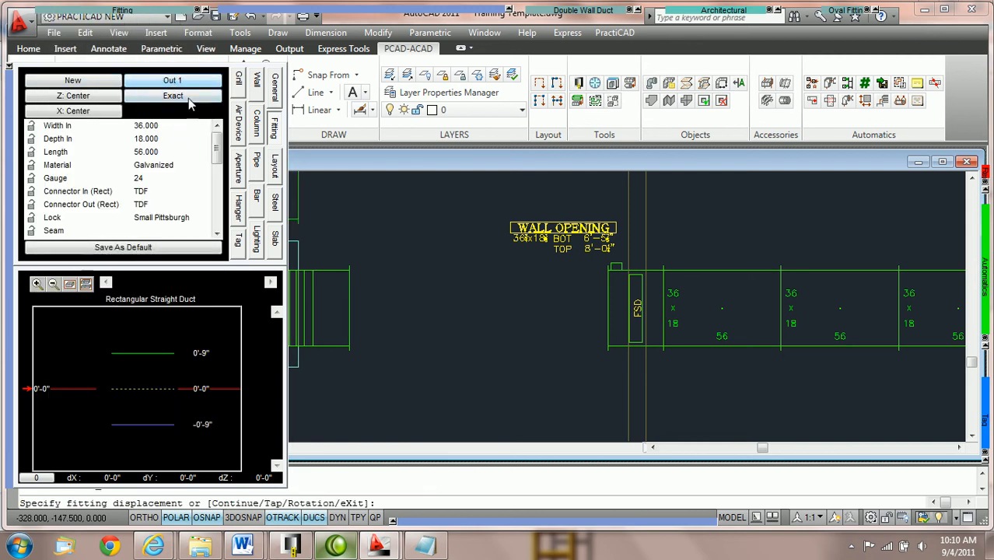
{"action": "left_click", "coordinate": [607, 308]}
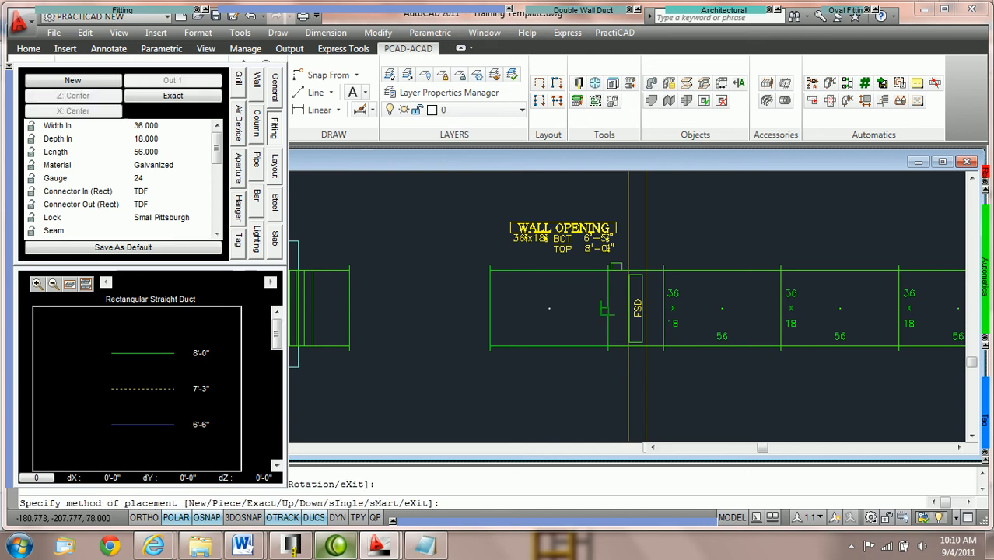
{"action": "left_click", "coordinate": [350, 308]}
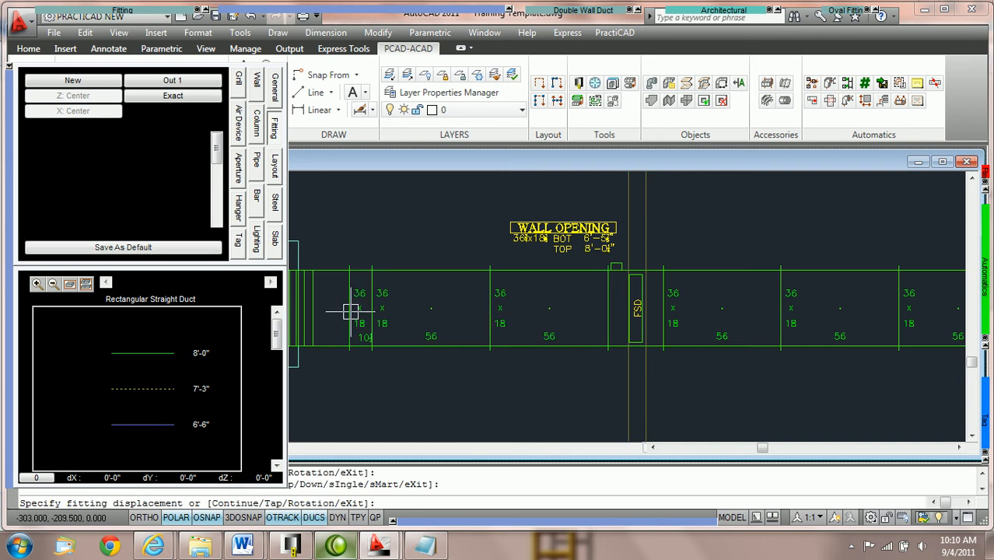
{"action": "key", "text": "Escape"}
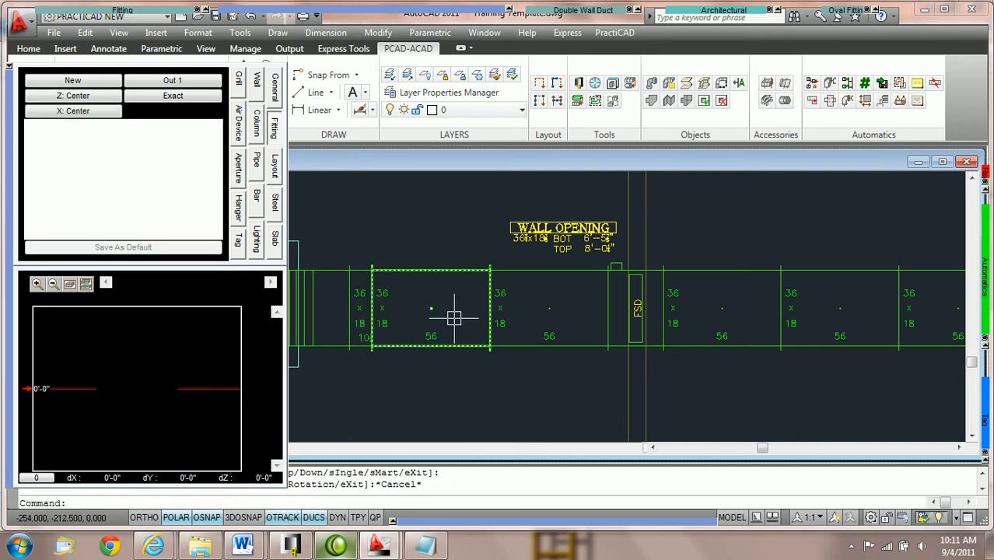
Step: Examine the duct pieces and size labels between the unit's elbow and the FSD damper
{"action": "mouse_move", "coordinate": [454, 318]}
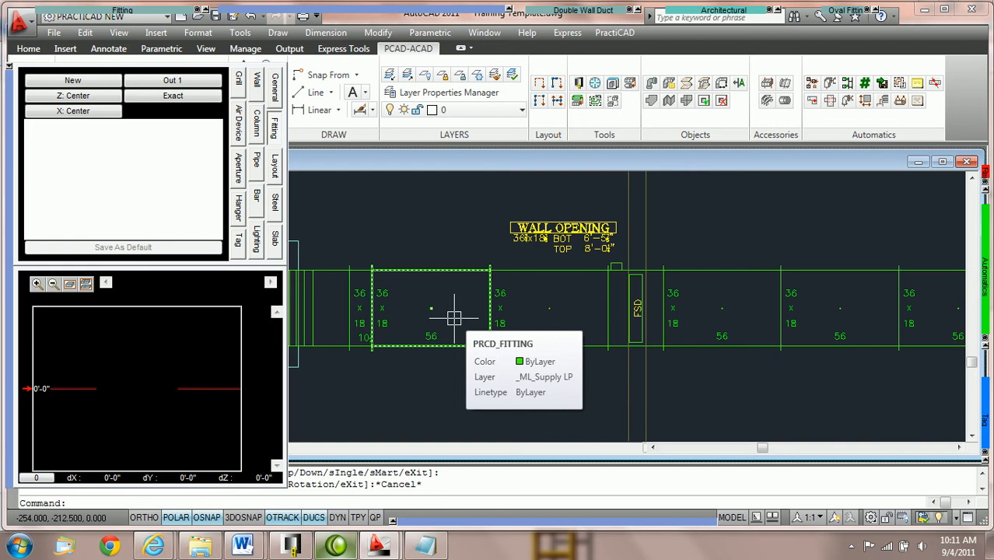
{"action": "scroll", "coordinate": [454, 317], "scroll_direction": "down", "scroll_amount": 2}
{"action": "scroll", "coordinate": [454, 317], "scroll_direction": "up", "scroll_amount": 3}
{"action": "scroll", "coordinate": [464, 306], "scroll_direction": "down", "scroll_amount": 3}
{"action": "mouse_move", "coordinate": [464, 307]}
{"action": "middle_mouse_down"}
{"action": "mouse_move", "coordinate": [415, 310]}
{"action": "mouse_move", "coordinate": [506, 313]}
{"action": "middle_mouse_up"}
{"action": "scroll", "coordinate": [415, 311], "scroll_direction": "up", "scroll_amount": 3}
{"action": "scroll", "coordinate": [412, 310], "scroll_direction": "up", "scroll_amount": 2}
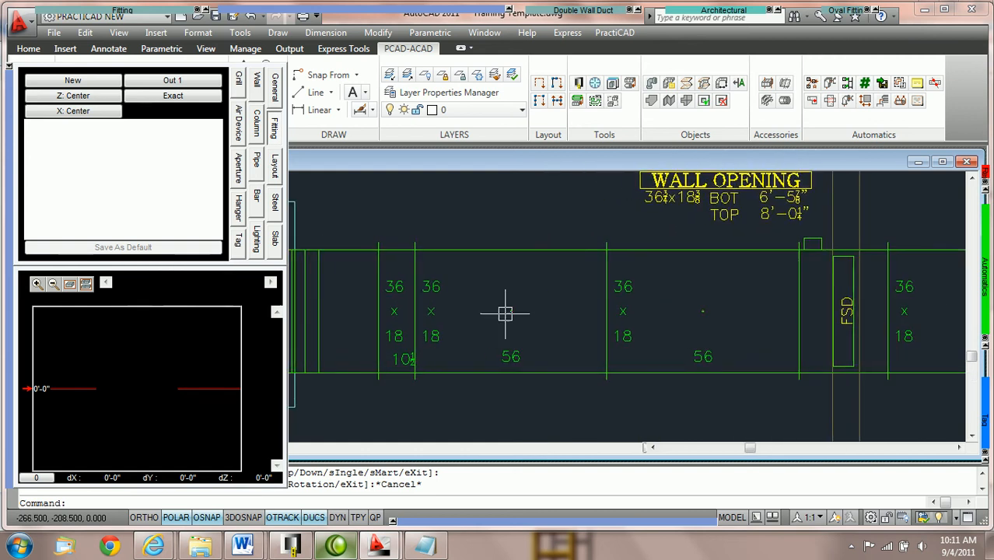
{"action": "middle_click", "coordinate": [535, 310]}
{"action": "middle_click", "coordinate": [535, 310]}
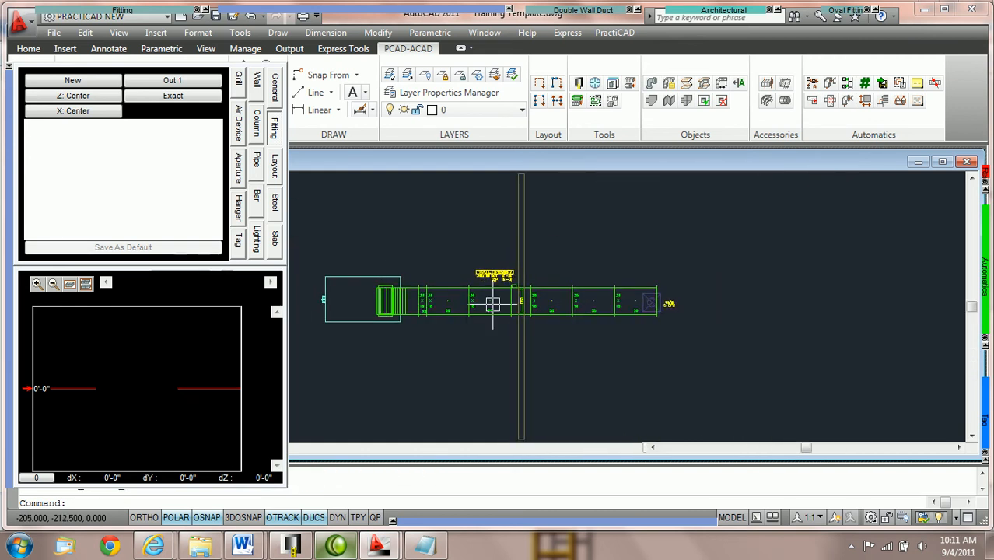
{"action": "scroll", "coordinate": [451, 303], "scroll_direction": "up", "scroll_amount": 4}
{"action": "middle_click_drag", "start_coordinate": [491, 309], "coordinate": [559, 310]}
{"action": "scroll", "coordinate": [559, 311], "scroll_direction": "up", "scroll_amount": 2}
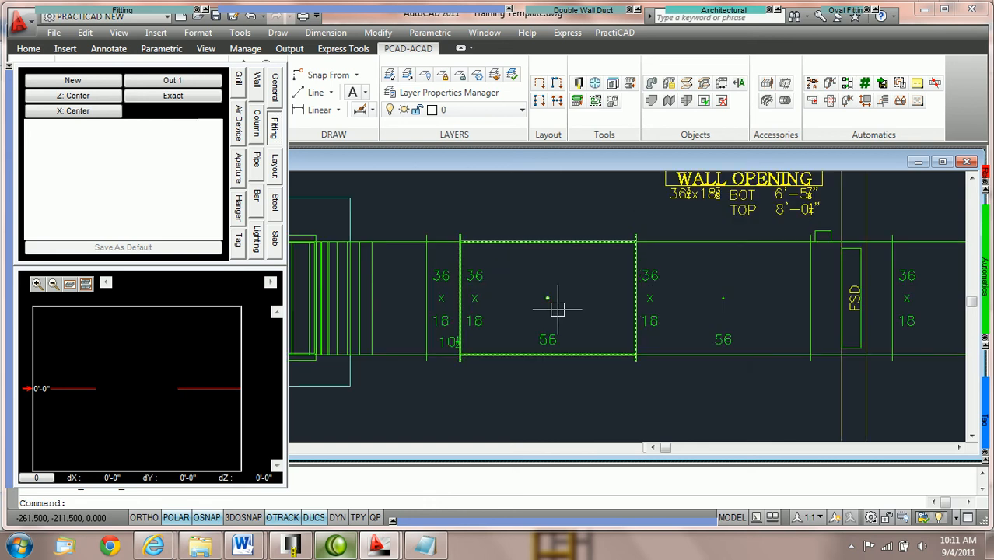
{"action": "mouse_move", "coordinate": [548, 298]}
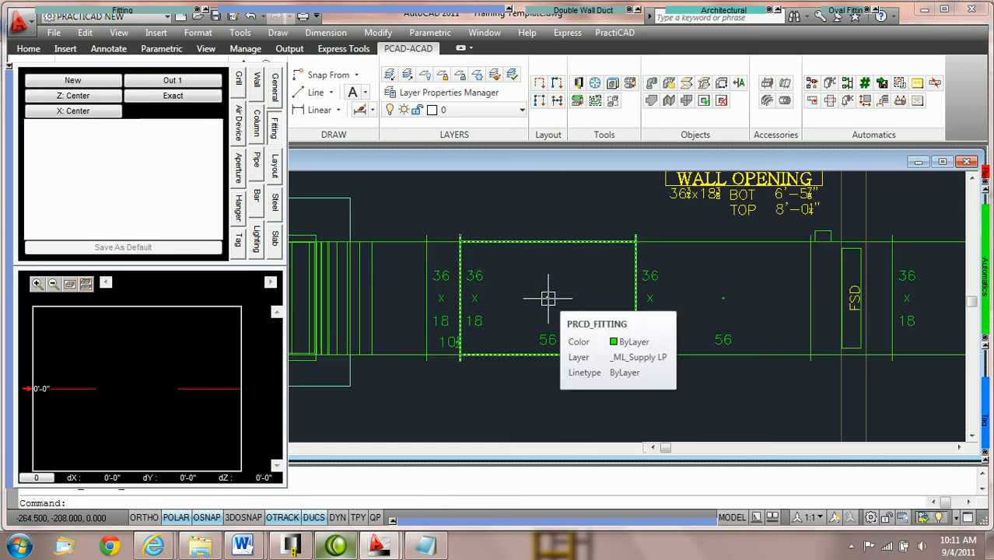
{"action": "scroll", "coordinate": [548, 298], "scroll_direction": "up", "scroll_amount": 1}
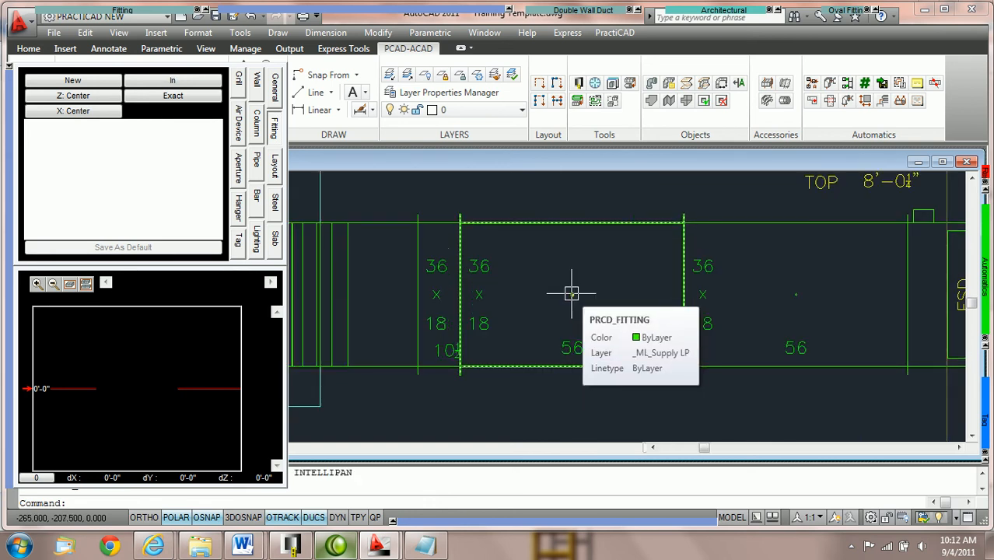
Step: Open the properties of the unit's radius elbow and set its Depth Out to 42
{"action": "double_click", "coordinate": [376, 221]}
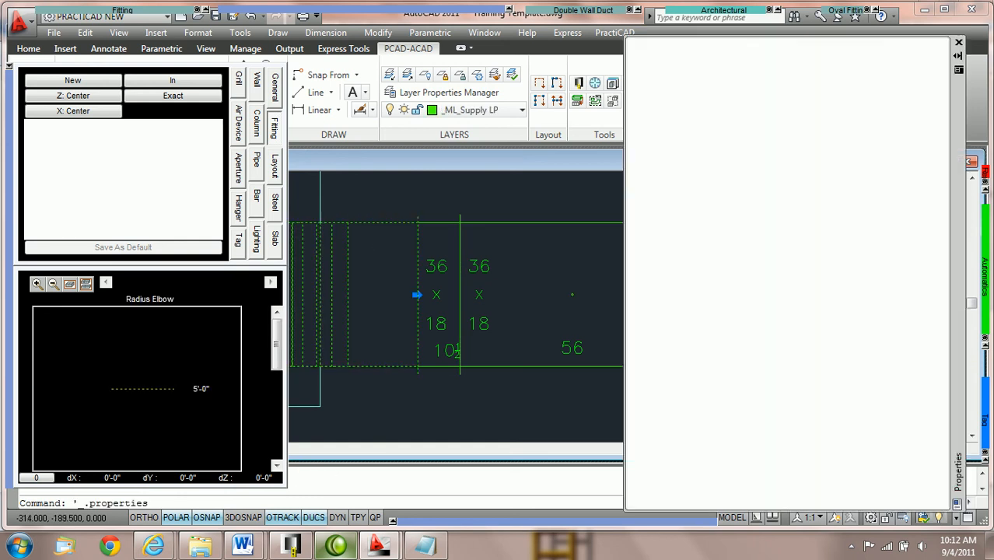
{"action": "scroll", "coordinate": [461, 255], "scroll_direction": "down", "scroll_amount": 4}
{"action": "scroll", "coordinate": [571, 287], "scroll_direction": "down", "scroll_amount": 2}
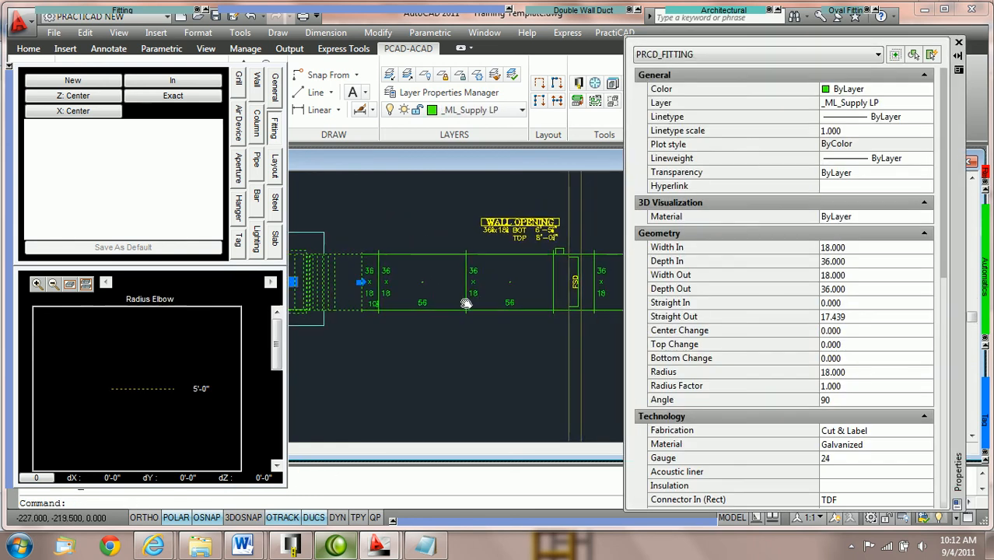
{"action": "middle_click_drag", "start_coordinate": [536, 301], "coordinate": [509, 305]}
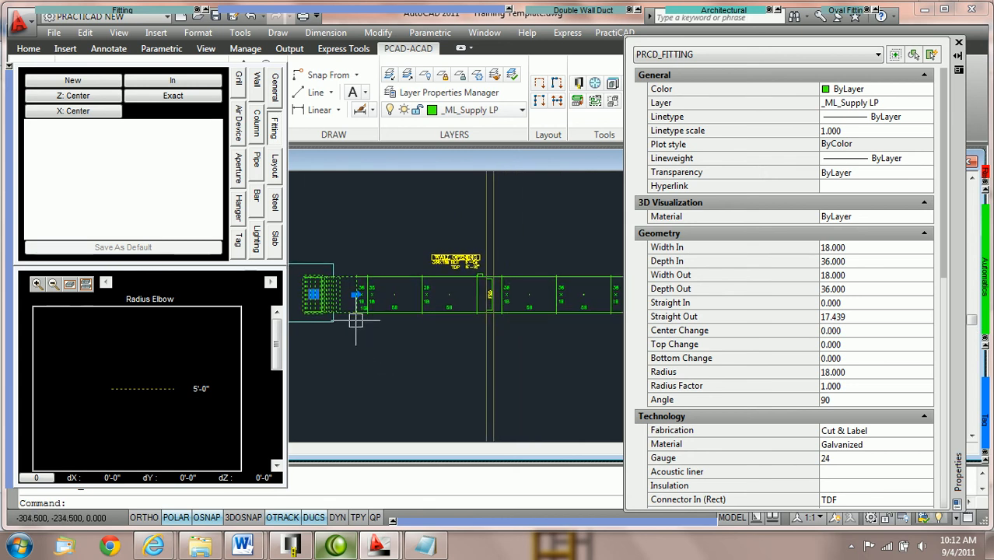
{"action": "mouse_move", "coordinate": [356, 319]}
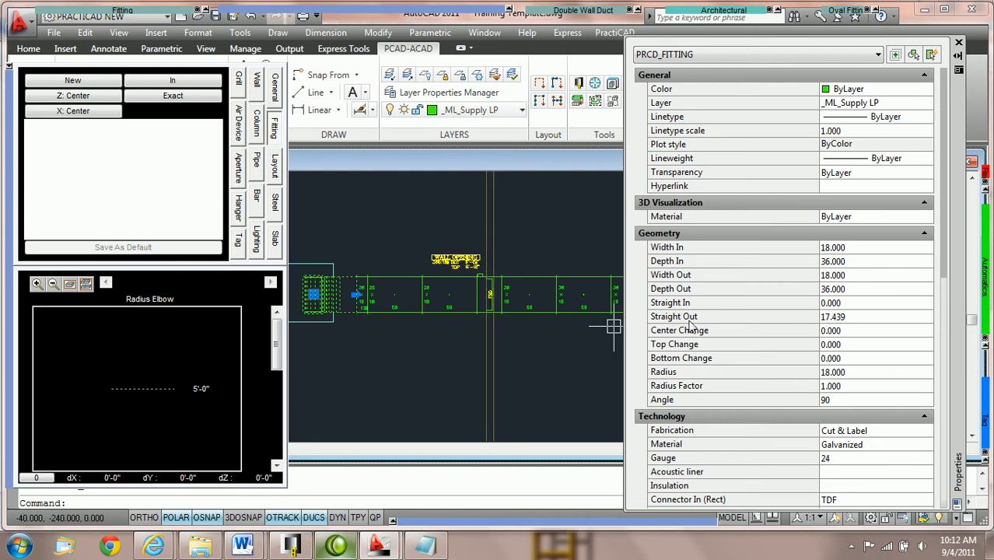
{"action": "left_click", "coordinate": [849, 289]}
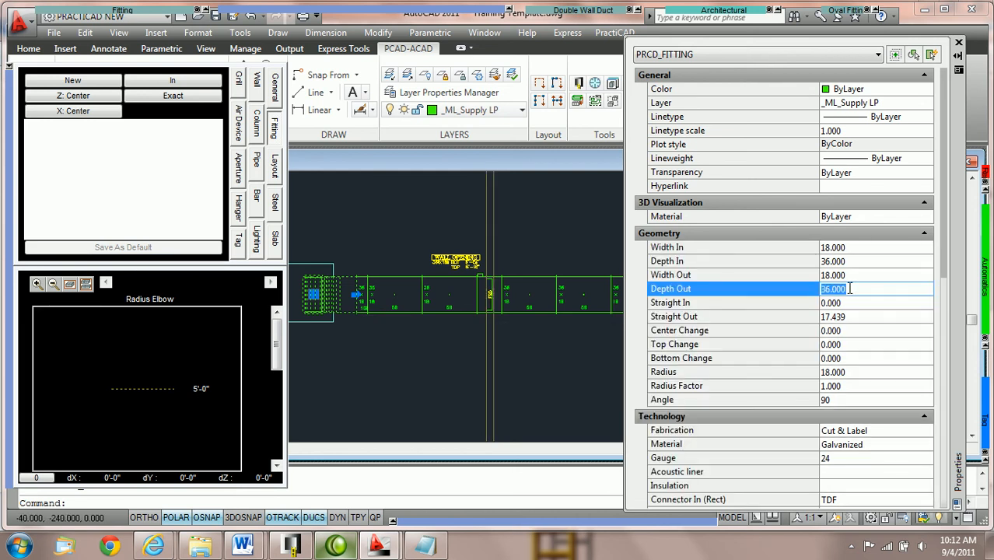
{"action": "key", "text": "Tab"}
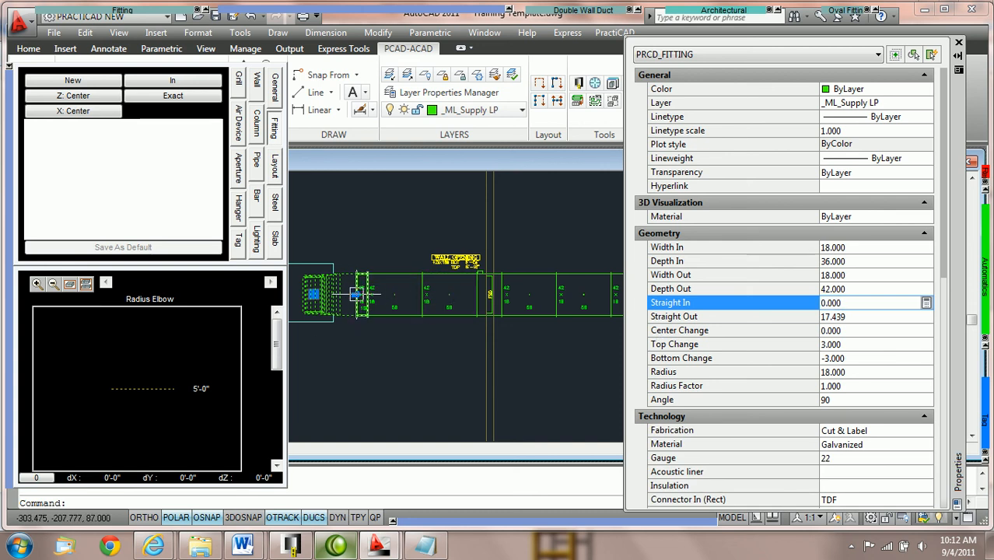
Step: Check the resized duct run up to the ceiling diffuser, and undo the elbow's Depth Out change
{"action": "scroll", "coordinate": [355, 294], "scroll_direction": "up", "scroll_amount": 3}
{"action": "middle_click_drag", "start_coordinate": [445, 311], "coordinate": [339, 310]}
{"action": "middle_click_drag", "start_coordinate": [550, 299], "coordinate": [392, 302]}
{"action": "middle_click_drag", "start_coordinate": [594, 299], "coordinate": [483, 306]}
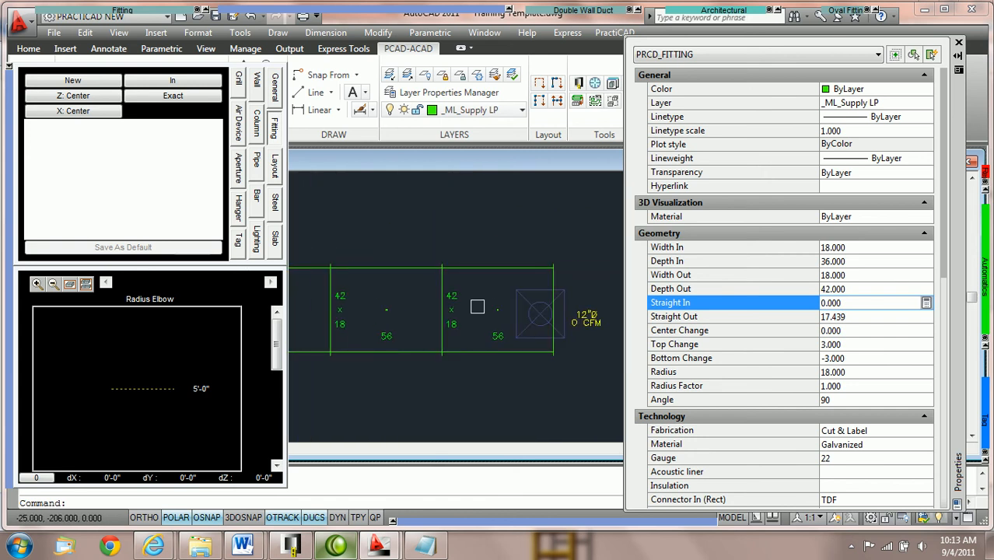
{"action": "scroll", "coordinate": [477, 305], "scroll_direction": "down", "scroll_amount": 4}
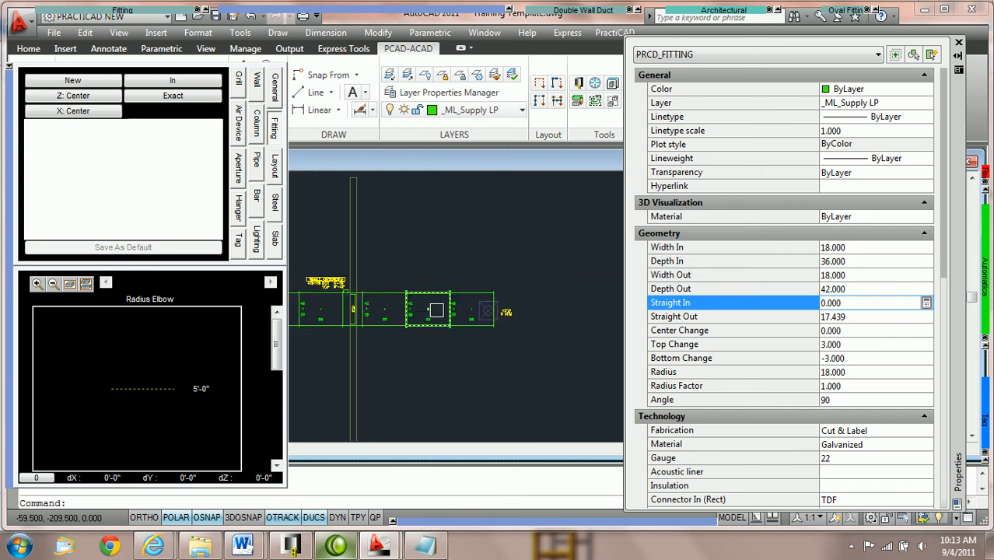
{"action": "scroll", "coordinate": [410, 333], "scroll_direction": "up", "scroll_amount": 3}
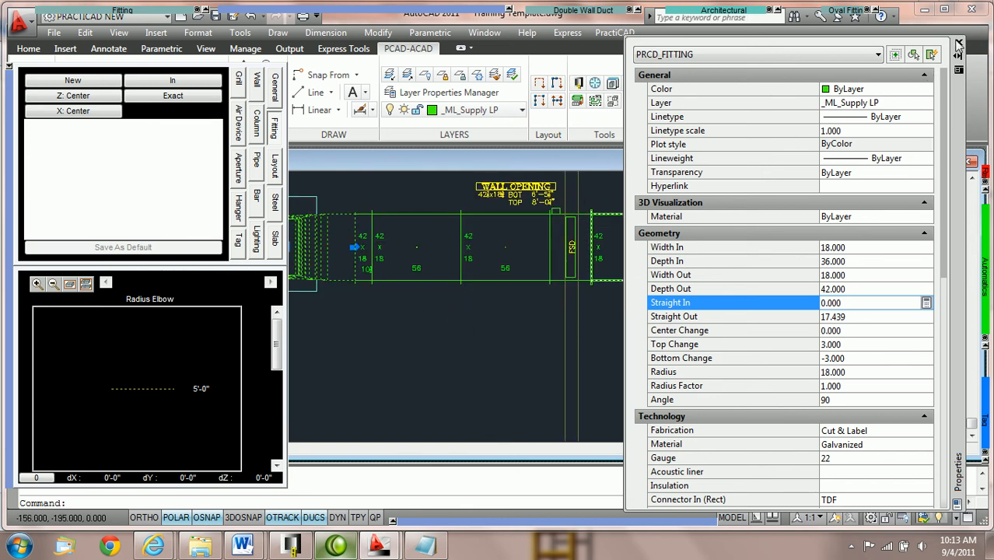
{"action": "key", "text": "ctrl+1"}
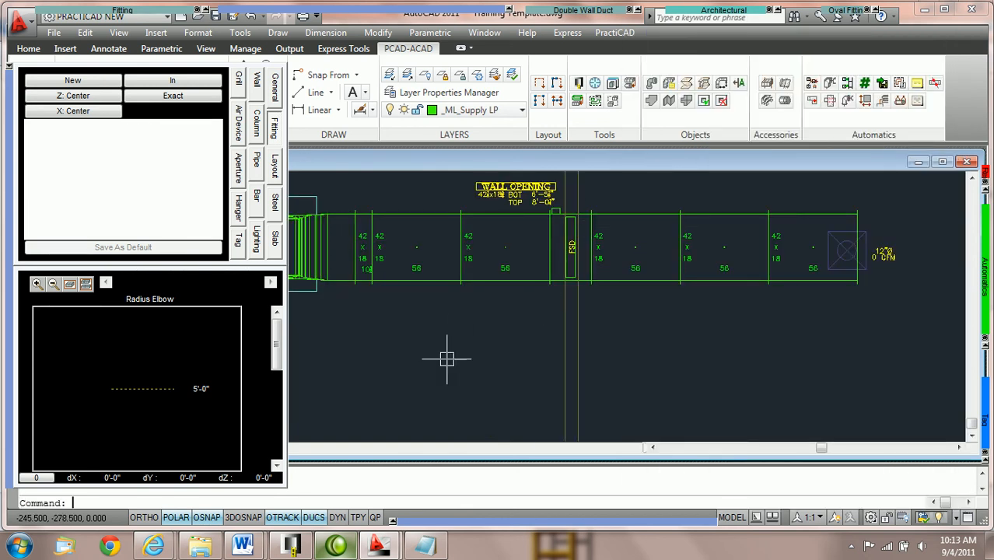
{"action": "middle_click_drag", "start_coordinate": [448, 356], "coordinate": [471, 404]}
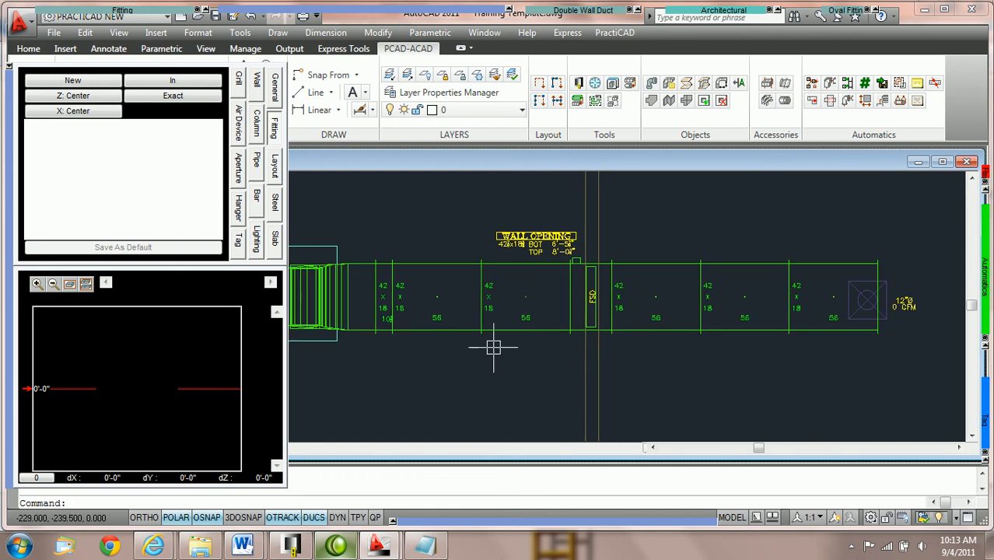
{"action": "scroll", "coordinate": [489, 340], "scroll_direction": "down", "scroll_amount": 2}
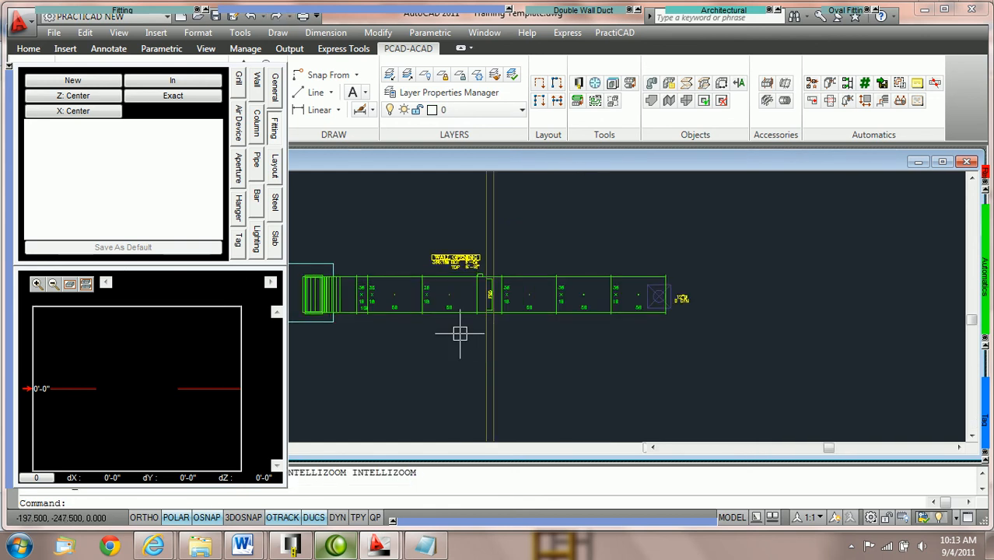
Step: Delete the three straight ducts connecting the radius elbow to the FSD damper
{"action": "left_click", "coordinate": [461, 334]}
{"action": "left_click", "coordinate": [365, 298]}
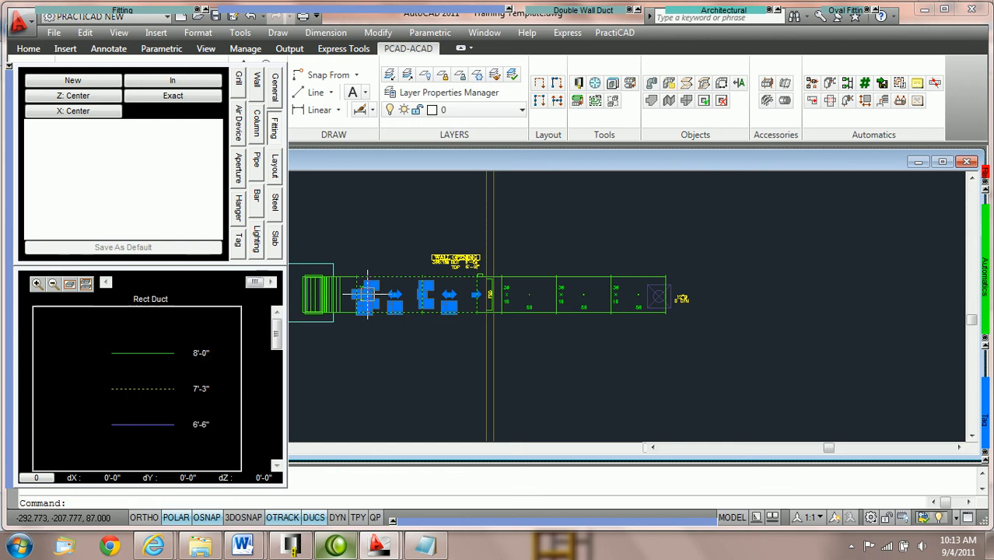
{"action": "key", "text": "Delete"}
Step: Attach 36x18 straight duct by its In end to the FSD damper's left side and run it at 180° to the unit's elbow with Exact placement
{"action": "scroll", "coordinate": [404, 295], "scroll_direction": "up", "scroll_amount": 3}
{"action": "middle_click_drag", "start_coordinate": [426, 297], "coordinate": [548, 300]}
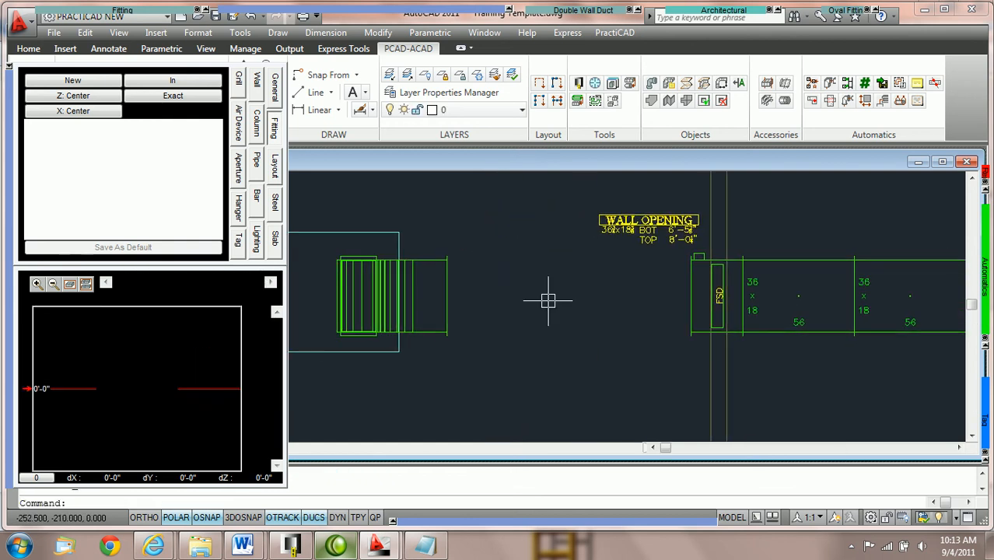
{"action": "left_click", "coordinate": [181, 85]}
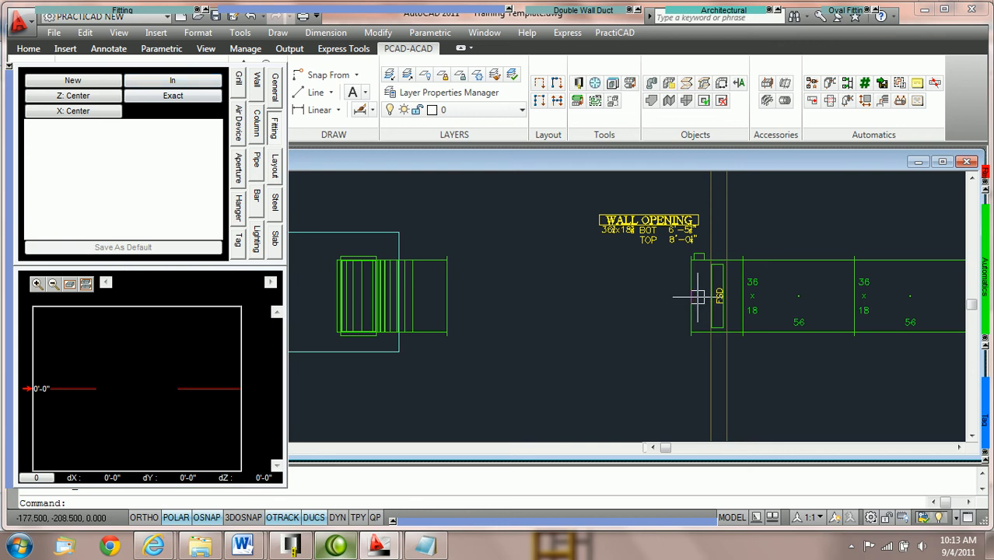
{"action": "left_click", "coordinate": [450, 294]}
{"action": "mouse_move", "coordinate": [109, 10]}
{"action": "left_click", "coordinate": [47, 23]}
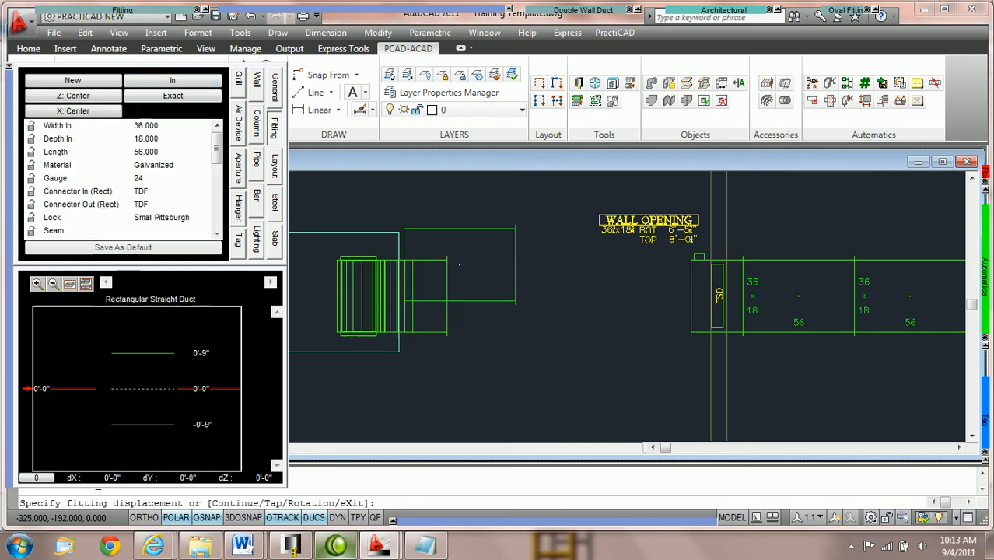
{"action": "left_click", "coordinate": [669, 286]}
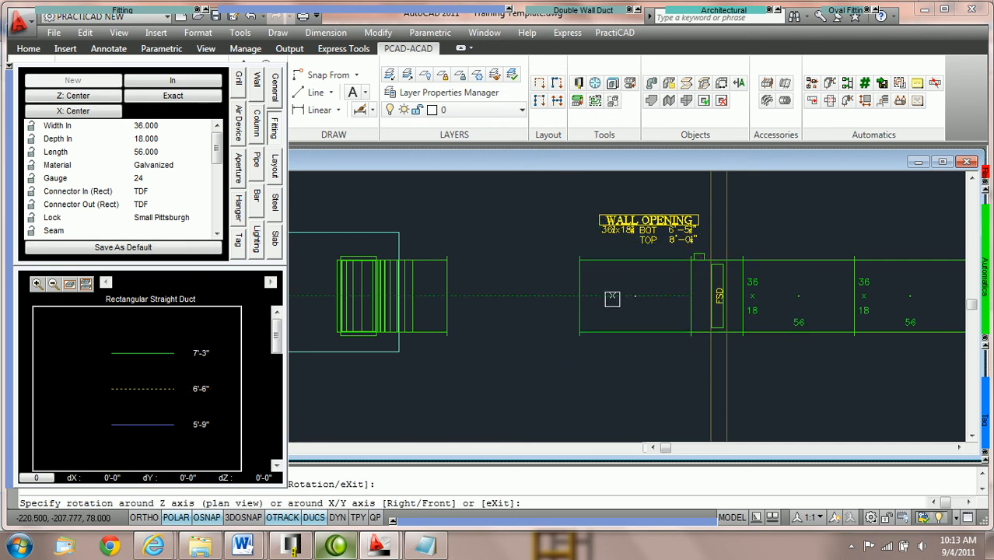
{"action": "left_click", "coordinate": [606, 295]}
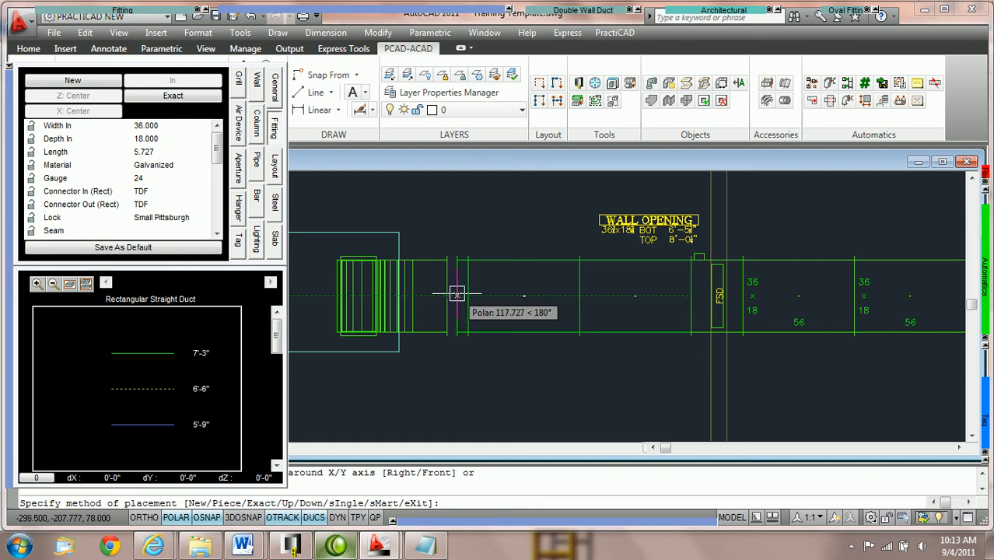
{"action": "left_click", "coordinate": [455, 294]}
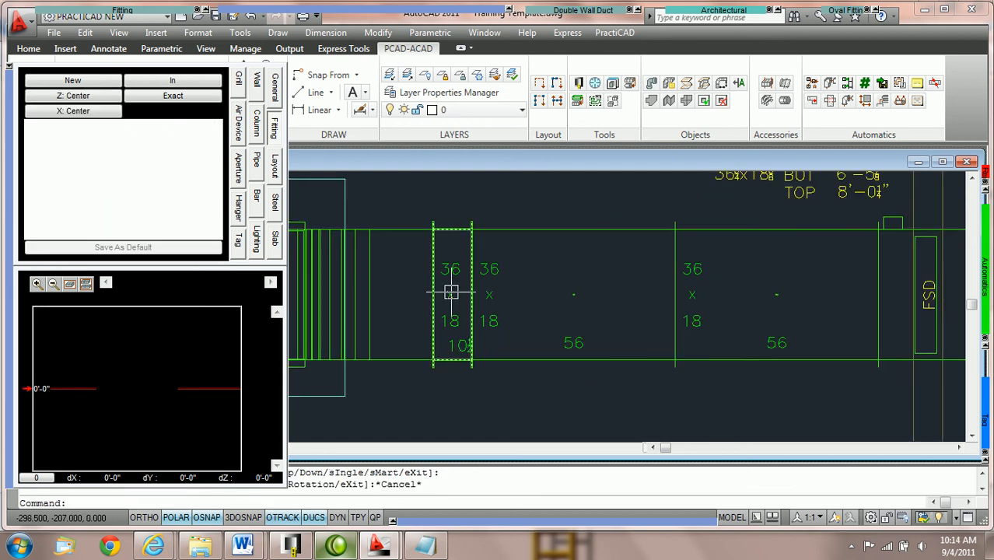
Step: Set the Depth Out of the unit's radius elbow to 42 and close its properties
{"action": "key", "text": "Escape"}
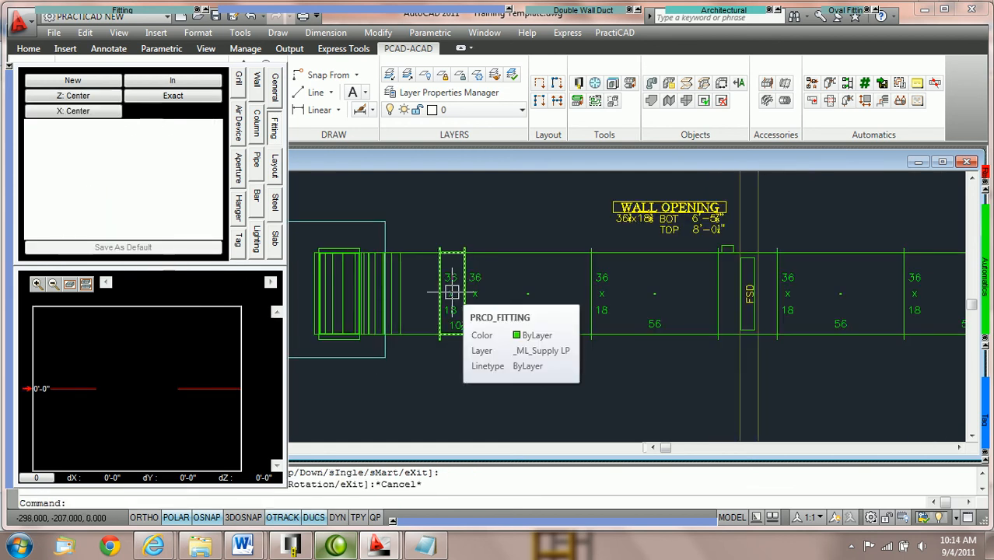
{"action": "scroll", "coordinate": [459, 226], "scroll_direction": "down", "scroll_amount": 3}
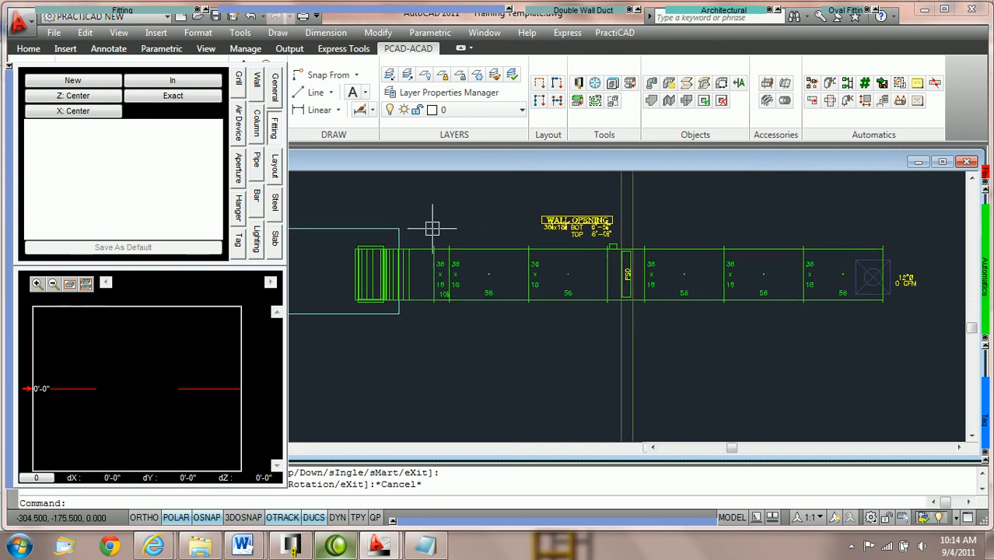
{"action": "scroll", "coordinate": [418, 240], "scroll_direction": "up", "scroll_amount": 2}
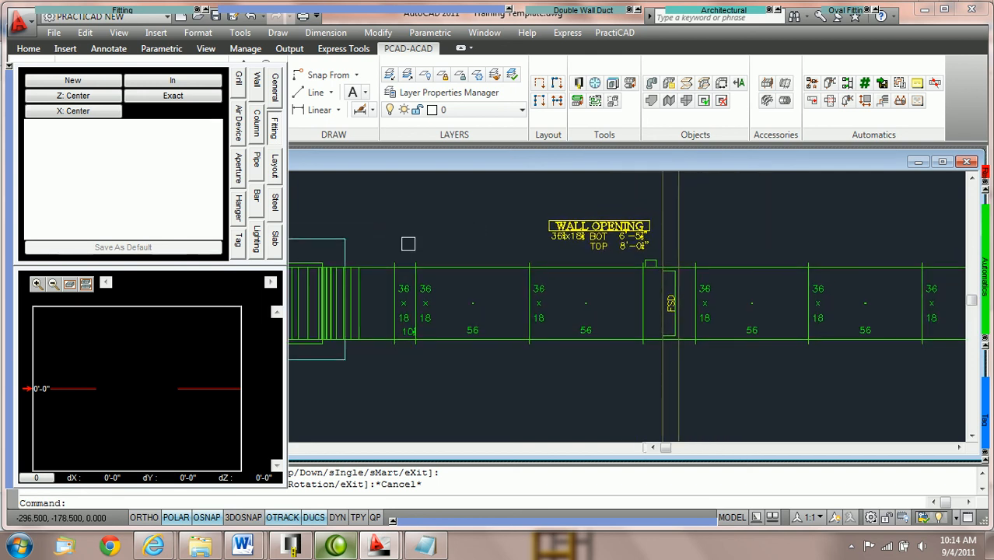
{"action": "left_click", "coordinate": [376, 268]}
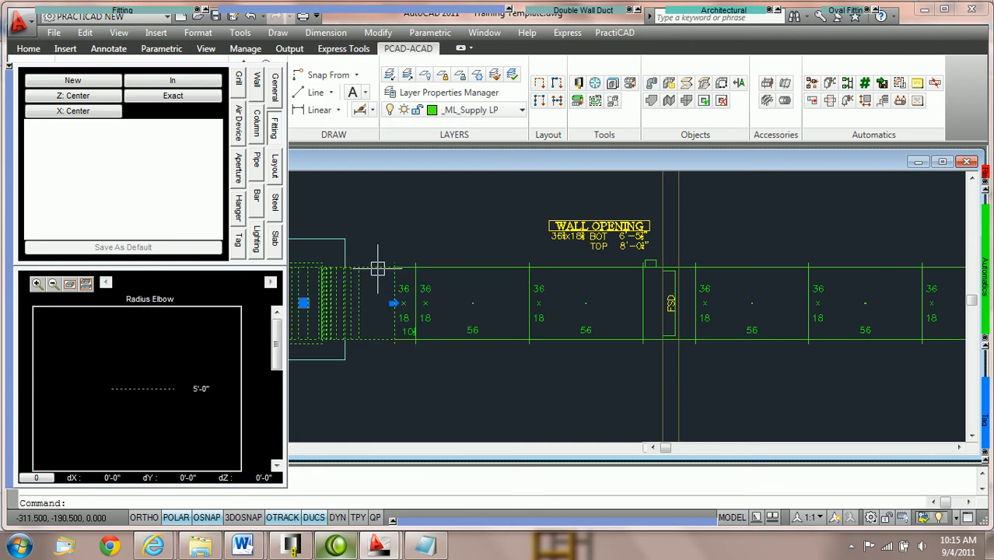
{"action": "double_click", "coordinate": [377, 268]}
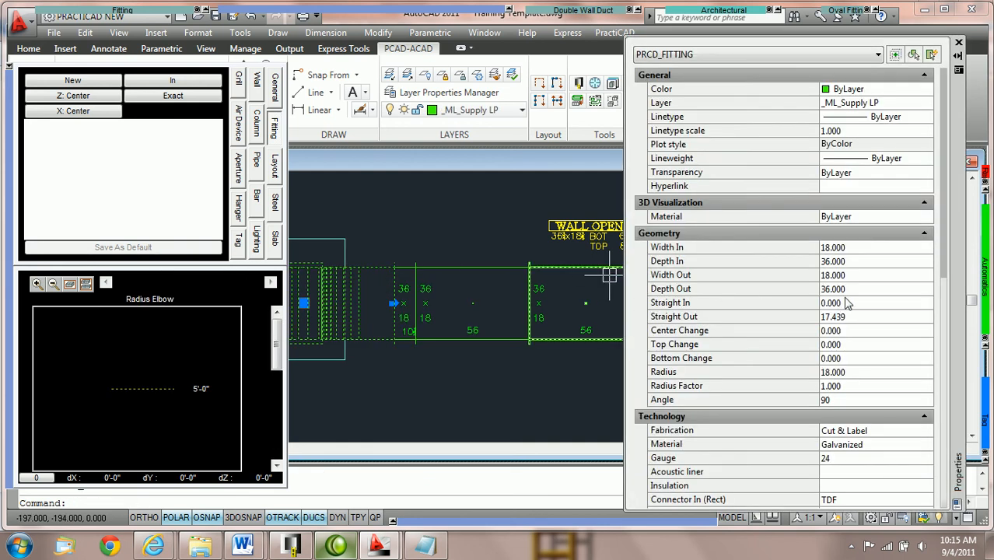
{"action": "left_click", "coordinate": [869, 289]}
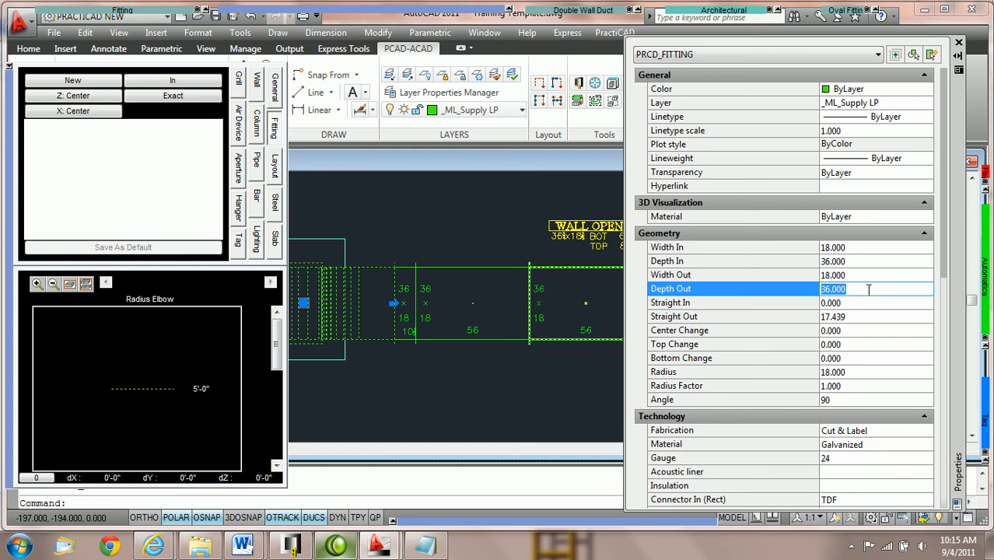
{"action": "key", "text": "Tab"}
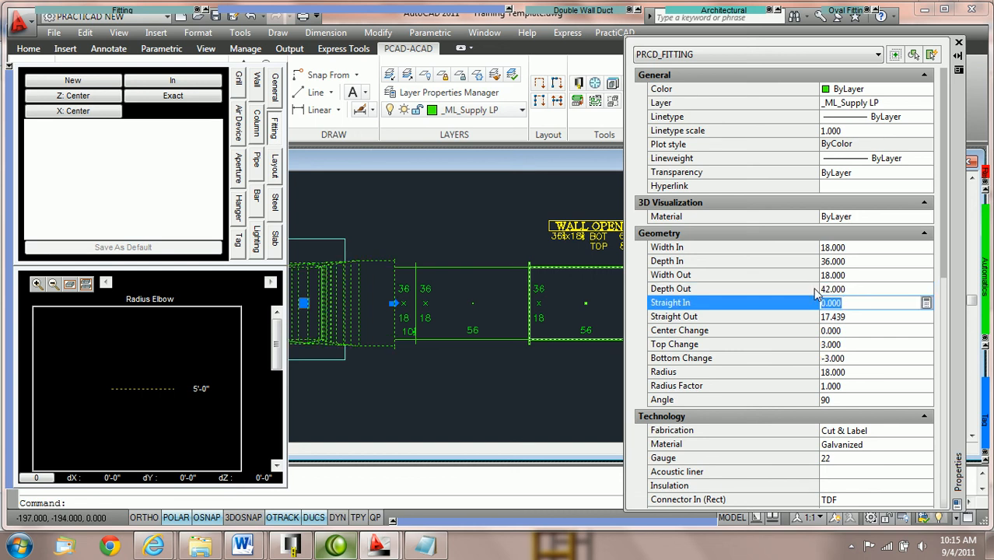
{"action": "scroll", "coordinate": [389, 268], "scroll_direction": "up", "scroll_amount": 3}
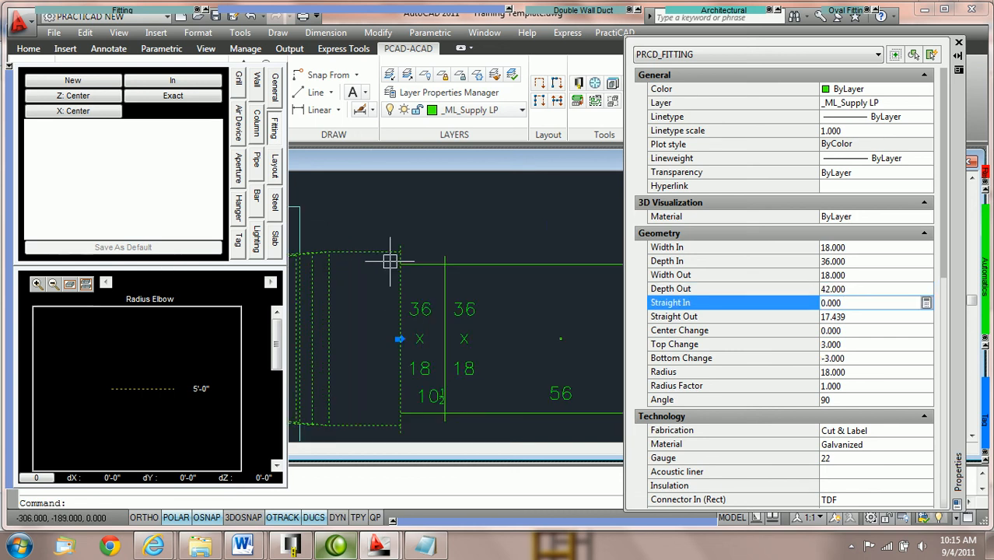
{"action": "scroll", "coordinate": [388, 262], "scroll_direction": "down", "scroll_amount": 2}
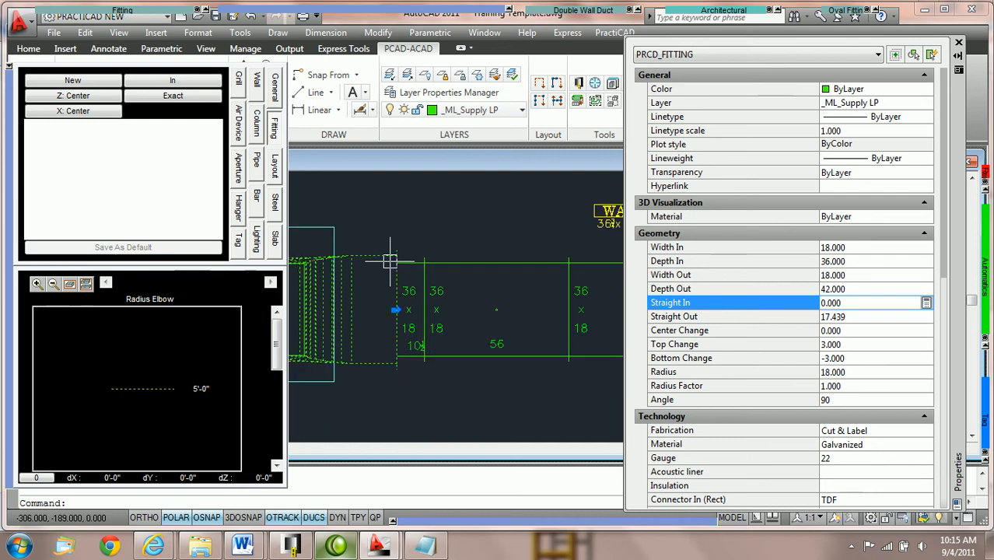
{"action": "left_click", "coordinate": [959, 43]}
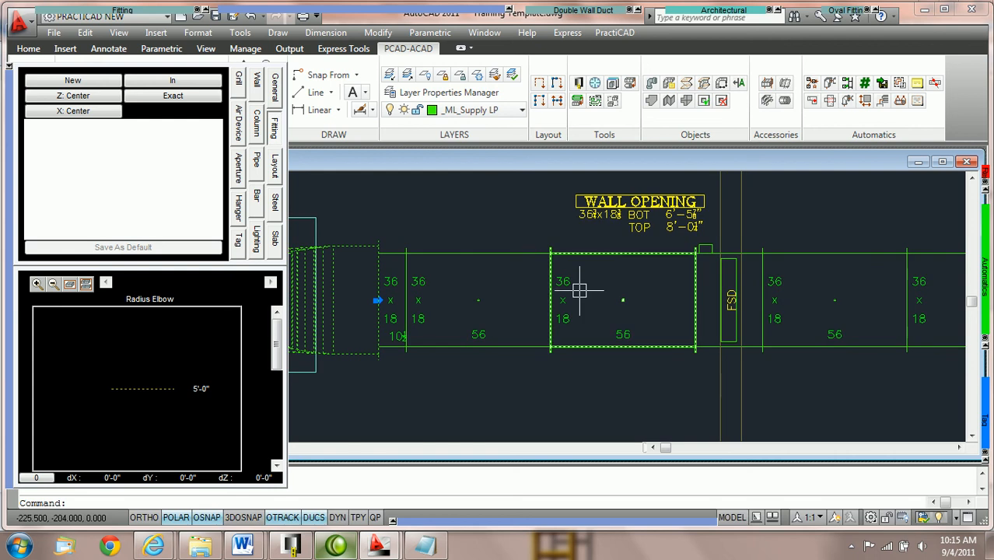
{"action": "key", "text": "Escape"}
Step: Check the connections of the fittings from the radius elbow through the FSD damper, and inspect the joints at the elbow and damper
{"action": "scroll", "coordinate": [577, 293], "scroll_direction": "down", "scroll_amount": 3}
{"action": "scroll", "coordinate": [781, 355], "scroll_direction": "up", "scroll_amount": 2}
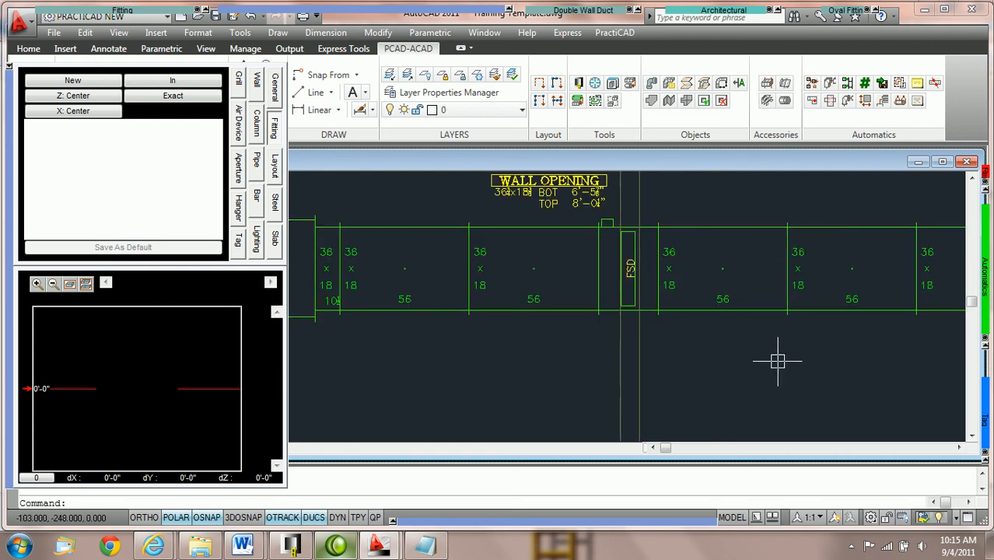
{"action": "middle_click_drag", "start_coordinate": [737, 343], "coordinate": [800, 347]}
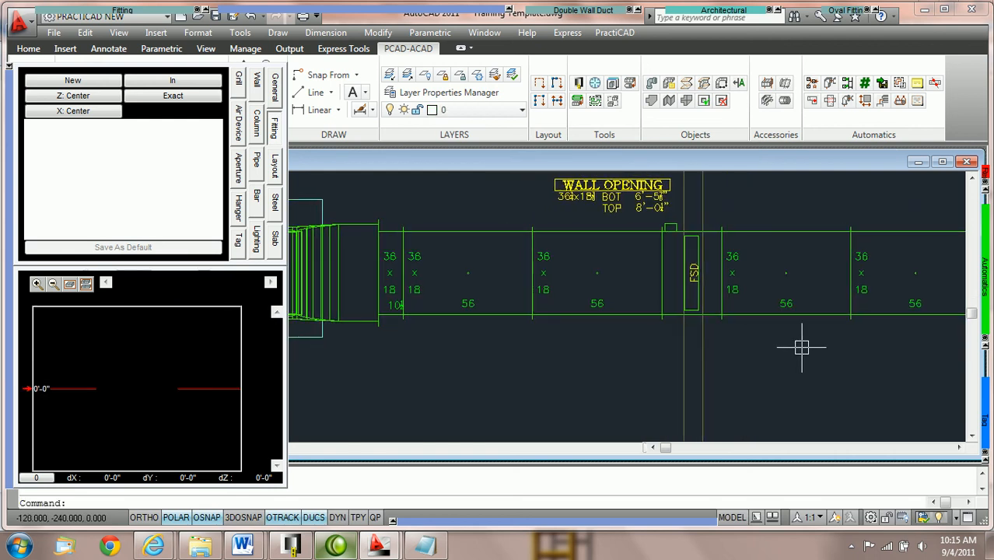
{"action": "scroll", "coordinate": [800, 347], "scroll_direction": "down", "scroll_amount": 2}
{"action": "scroll", "coordinate": [794, 343], "scroll_direction": "up", "scroll_amount": 1}
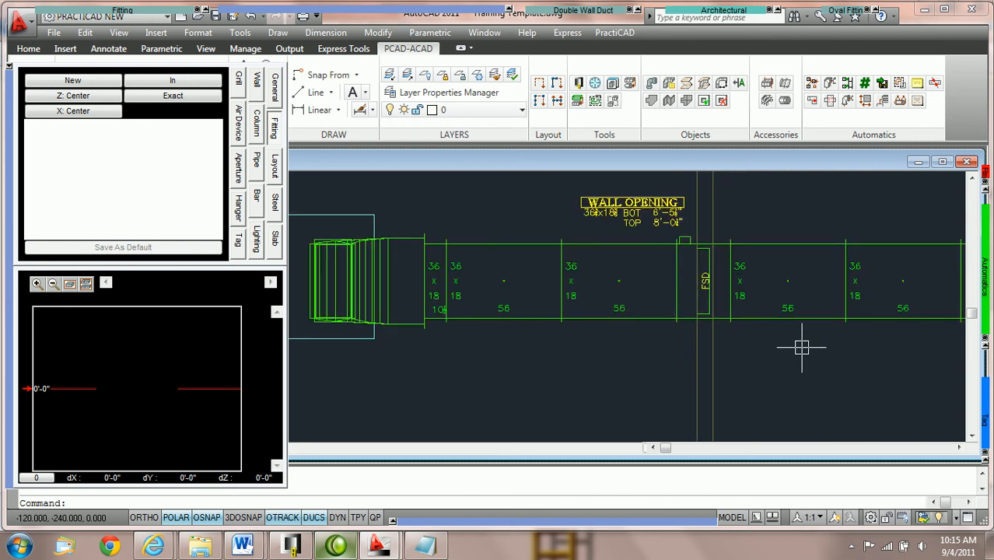
{"action": "left_click", "coordinate": [851, 350]}
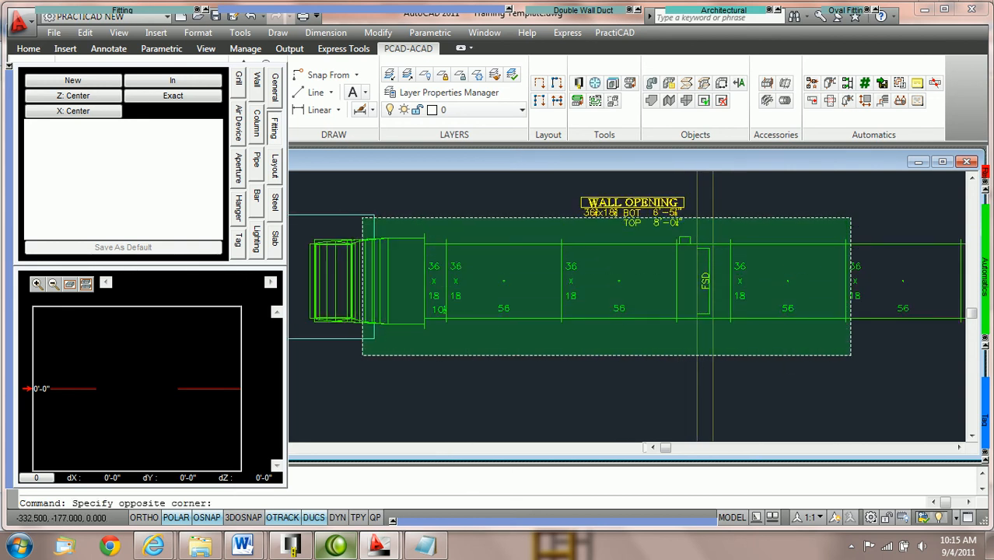
{"action": "left_click", "coordinate": [362, 190]}
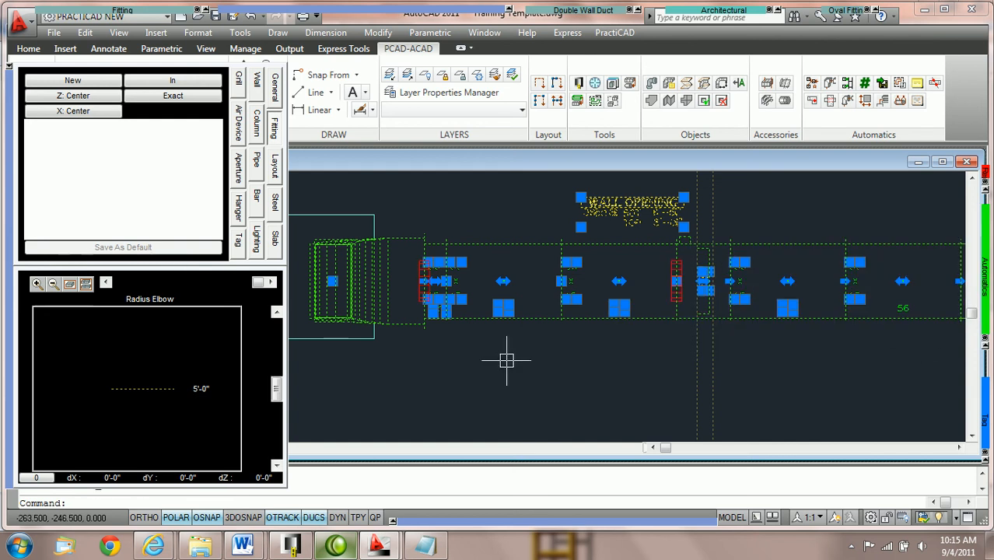
{"action": "key", "text": "Escape"}
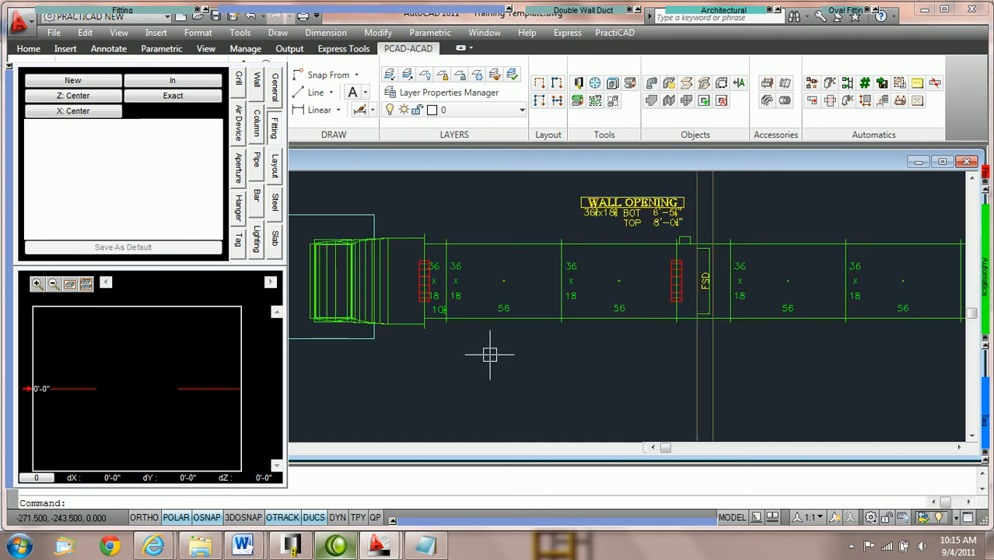
{"action": "scroll", "coordinate": [490, 352], "scroll_direction": "up", "scroll_amount": 2}
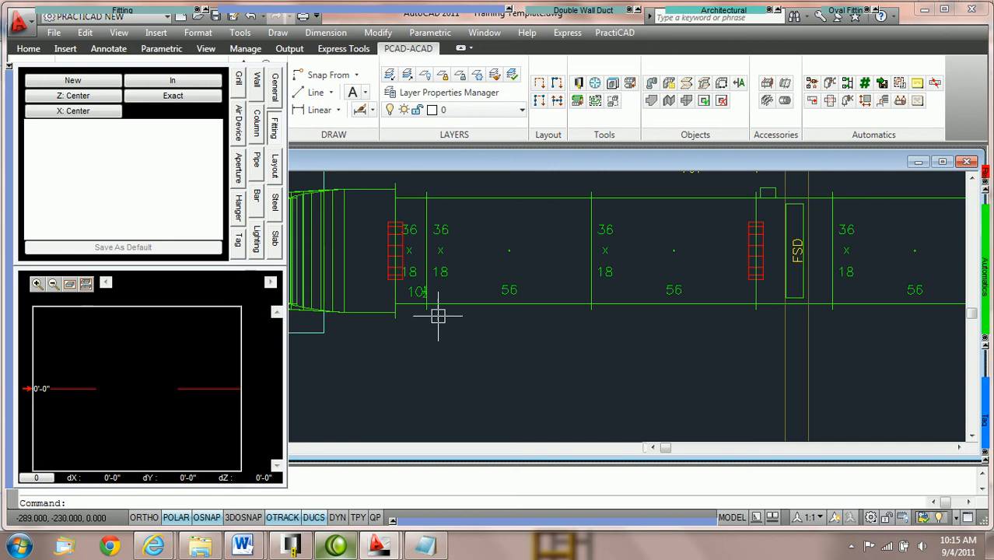
{"action": "left_click", "coordinate": [380, 248]}
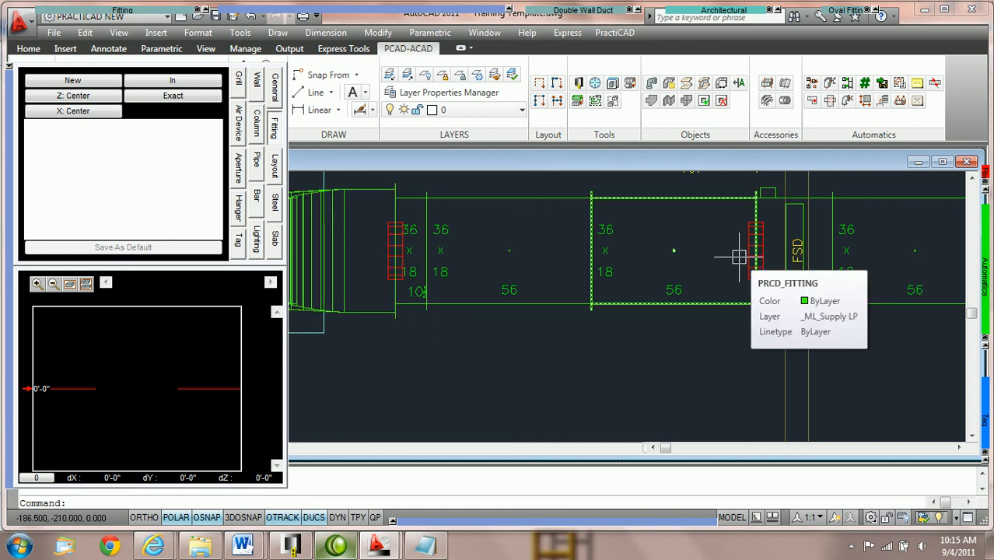
{"action": "scroll", "coordinate": [739, 257], "scroll_direction": "down", "scroll_amount": 4}
{"action": "scroll", "coordinate": [738, 258], "scroll_direction": "up", "scroll_amount": 3}
{"action": "middle_click_drag", "start_coordinate": [733, 251], "coordinate": [709, 271]}
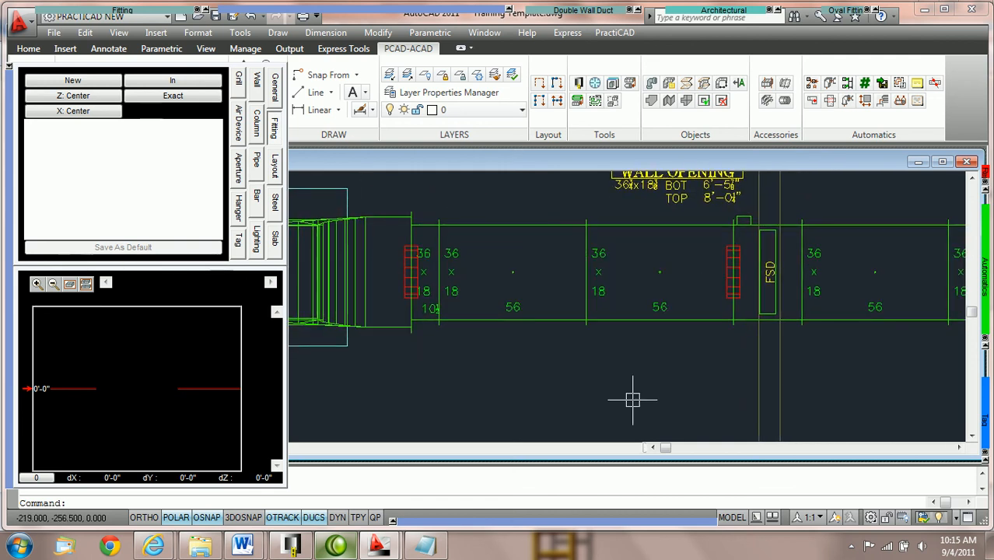
Step: Undo the elbow's Depth Out change and delete the three straight ducts between the radius elbow and the FSD damper
{"action": "scroll", "coordinate": [620, 357], "scroll_direction": "down", "scroll_amount": 2}
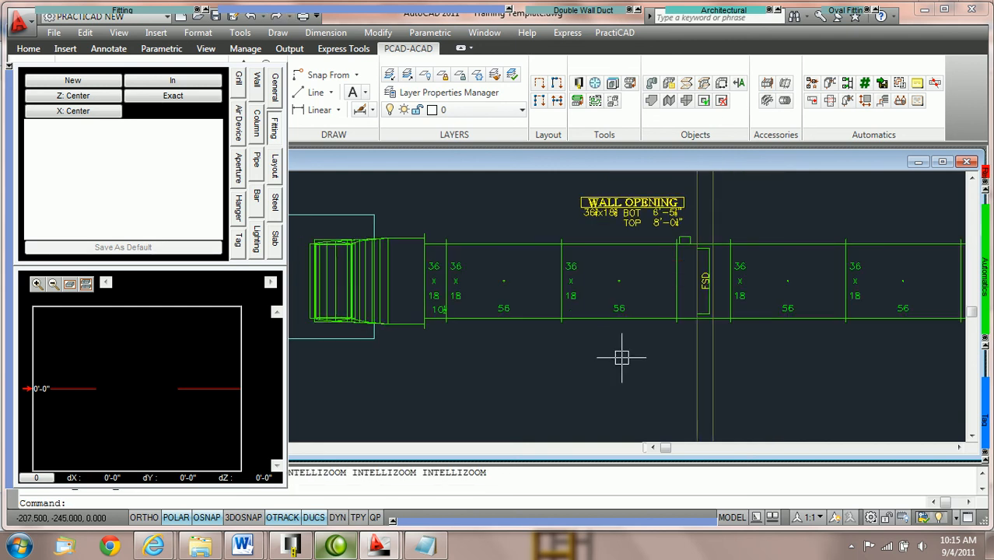
{"action": "key", "text": "ctrl+z"}
{"action": "key", "text": "ctrl+z"}
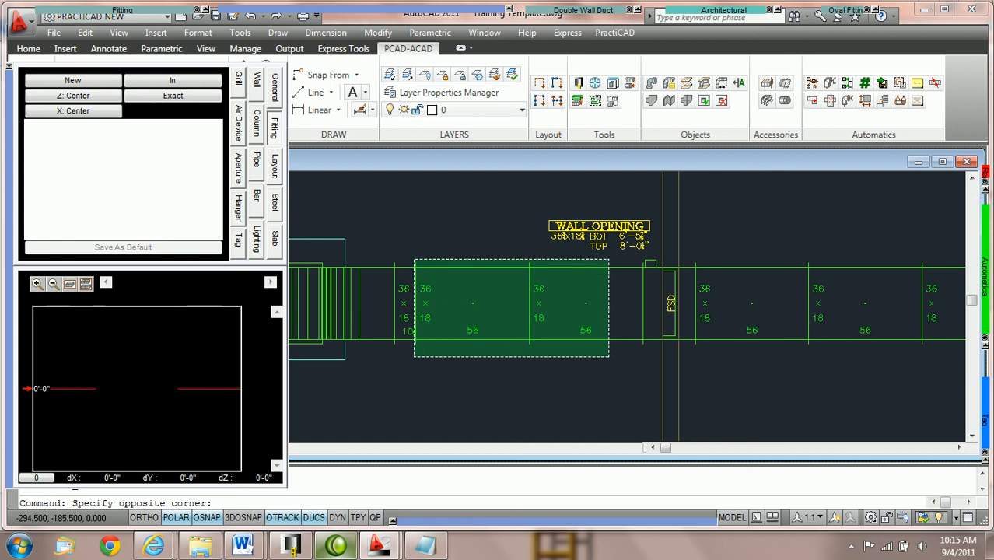
{"action": "left_click", "coordinate": [409, 255]}
{"action": "key", "text": "Delete"}
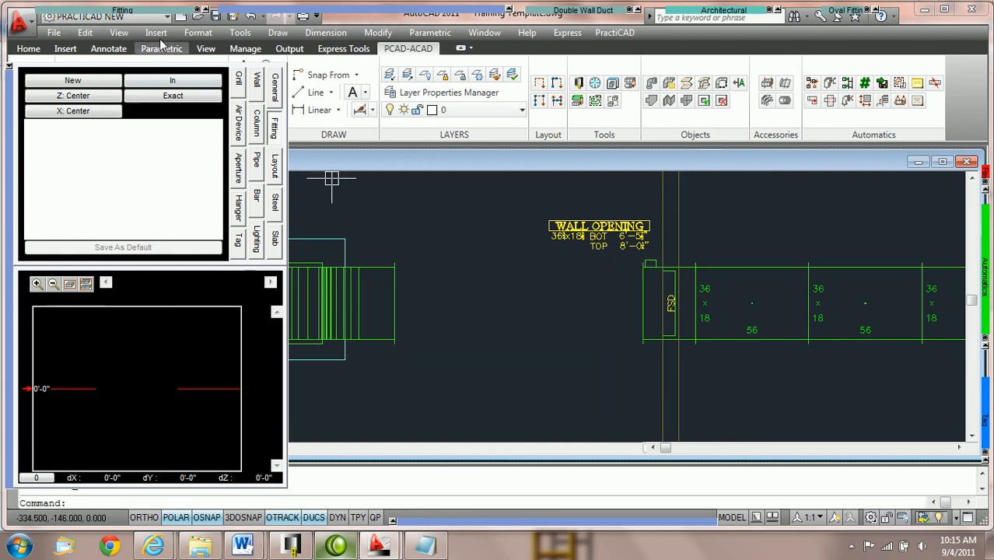
Step: Attach 36x18 rectangular straight duct by its Out 1 end to the FSD damper's left side and run it to the radius elbow with Exact placement
{"action": "left_click", "coordinate": [103, 11]}
{"action": "left_click", "coordinate": [49, 31]}
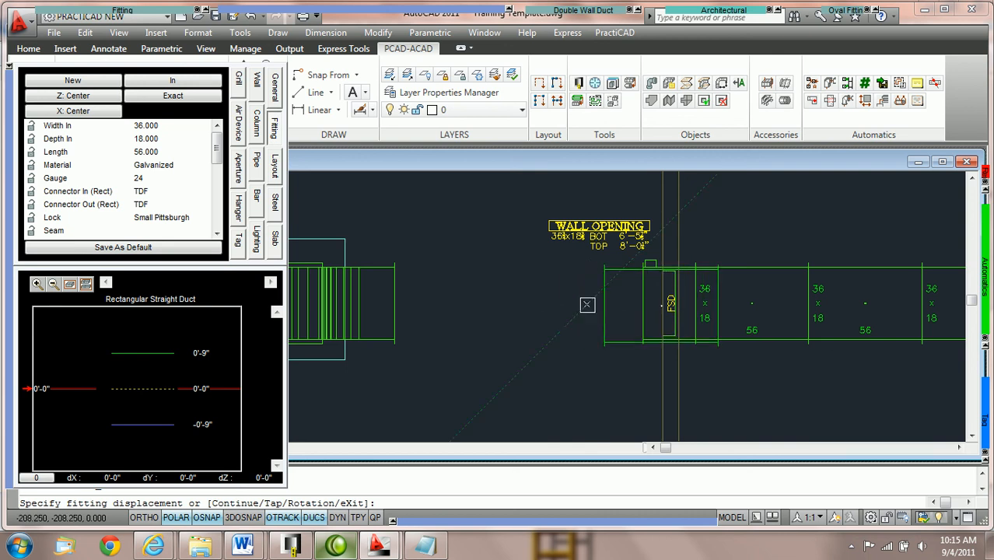
{"action": "left_click", "coordinate": [196, 84]}
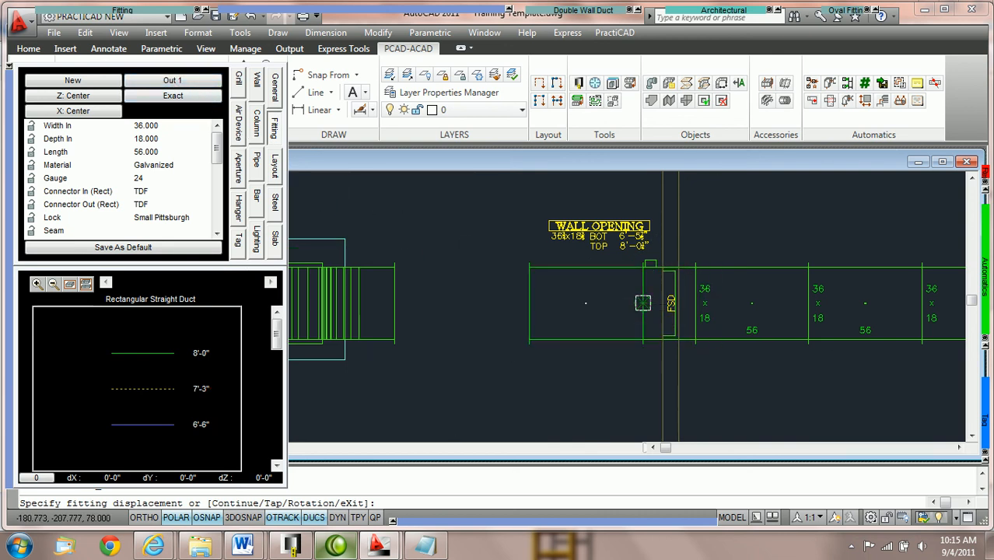
{"action": "left_click", "coordinate": [642, 303]}
{"action": "left_click", "coordinate": [395, 302]}
{"action": "key", "text": "Escape"}
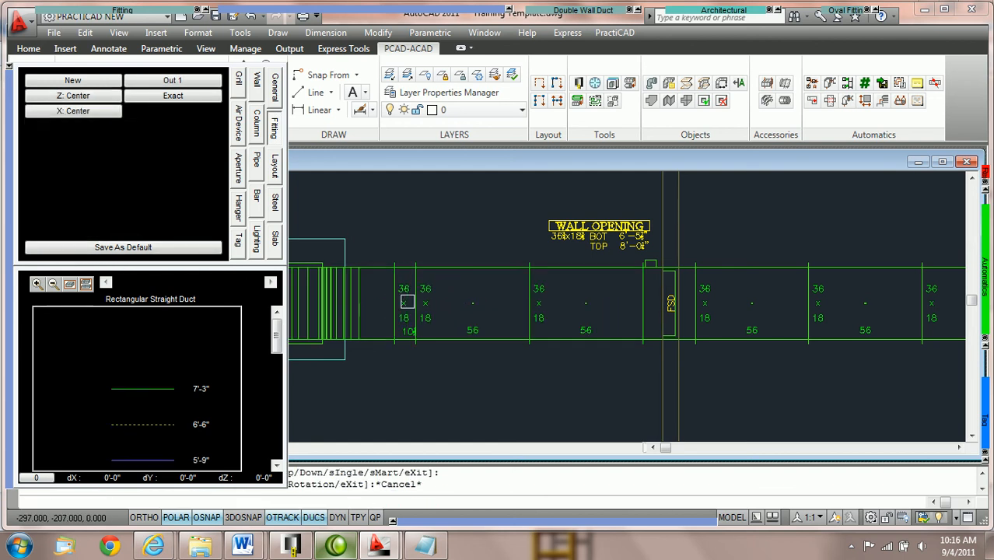
Step: Check the connections of the redrawn duct run between the radius elbow and the FSD damper, including the ducts beyond the wall
{"action": "left_click", "coordinate": [836, 393]}
{"action": "left_click", "coordinate": [332, 206]}
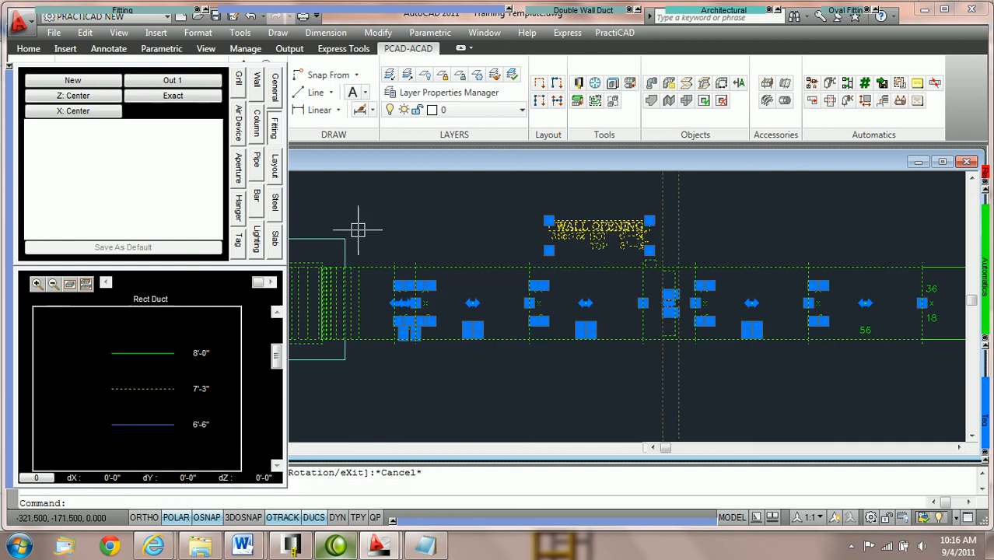
{"action": "mouse_move", "coordinate": [986, 321]}
{"action": "left_click", "coordinate": [967, 335]}
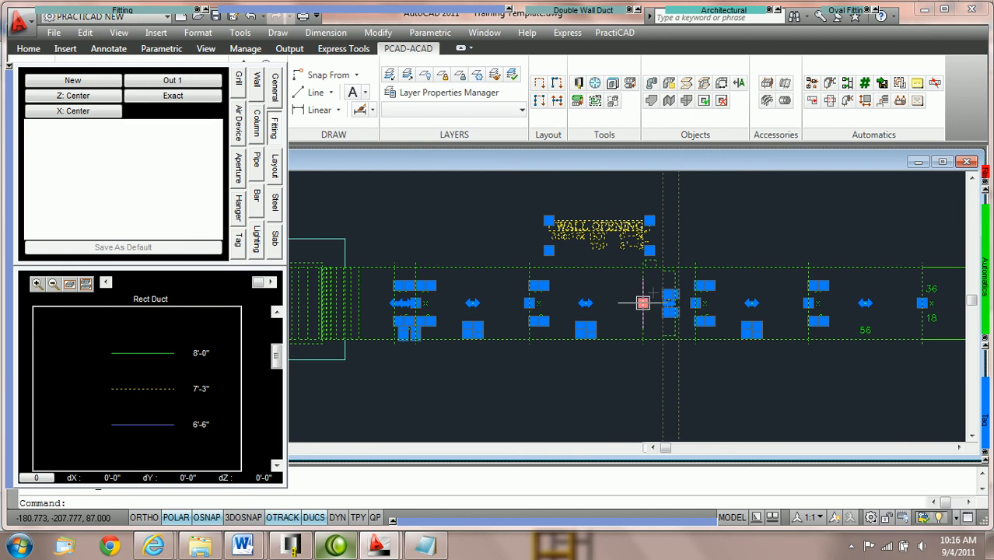
{"action": "key", "text": "Escape"}
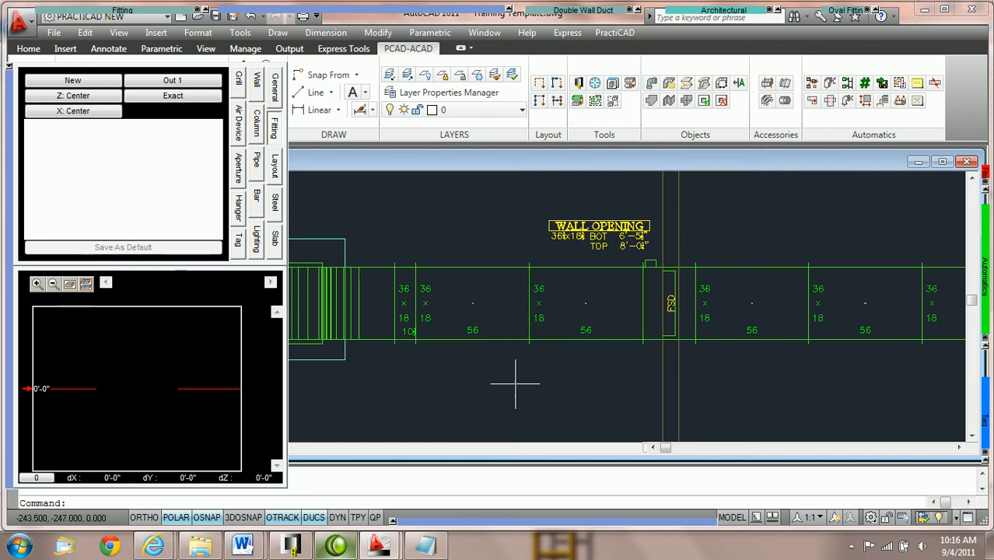
{"action": "scroll", "coordinate": [514, 381], "scroll_direction": "down", "scroll_amount": 3}
{"action": "scroll", "coordinate": [516, 378], "scroll_direction": "up", "scroll_amount": 2}
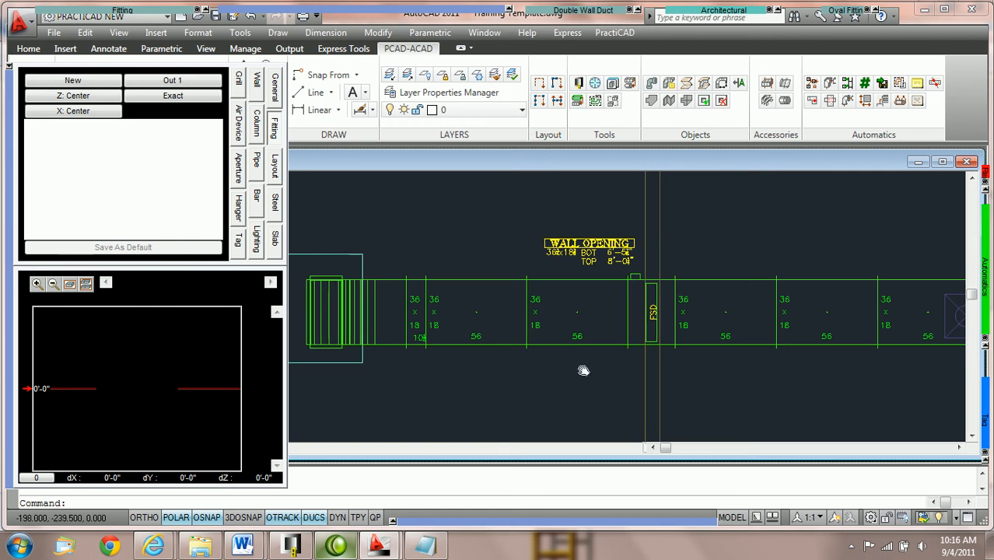